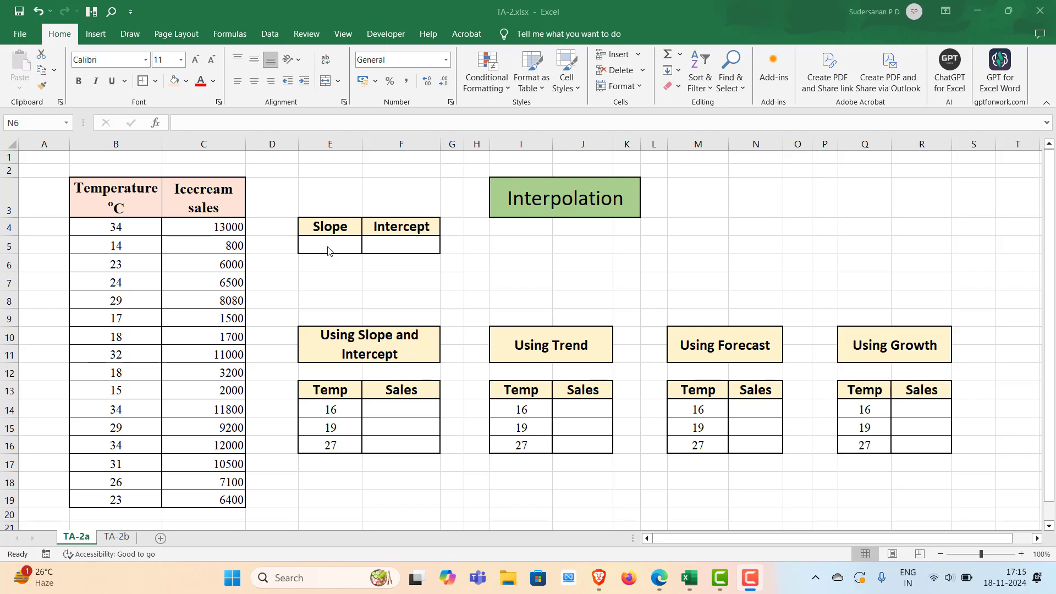
Enter a SLOPE formula in E5 using sales C4:C19 as known y's and temperatures B4:B19 as known x's
left_click(328, 247)
key("BackSpace")
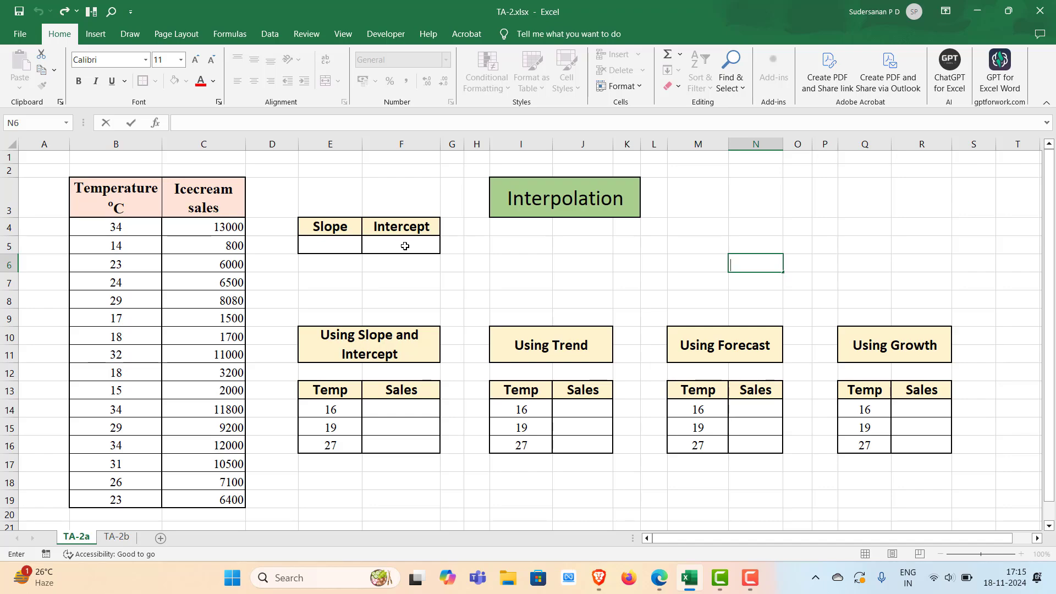
double_click(333, 240)
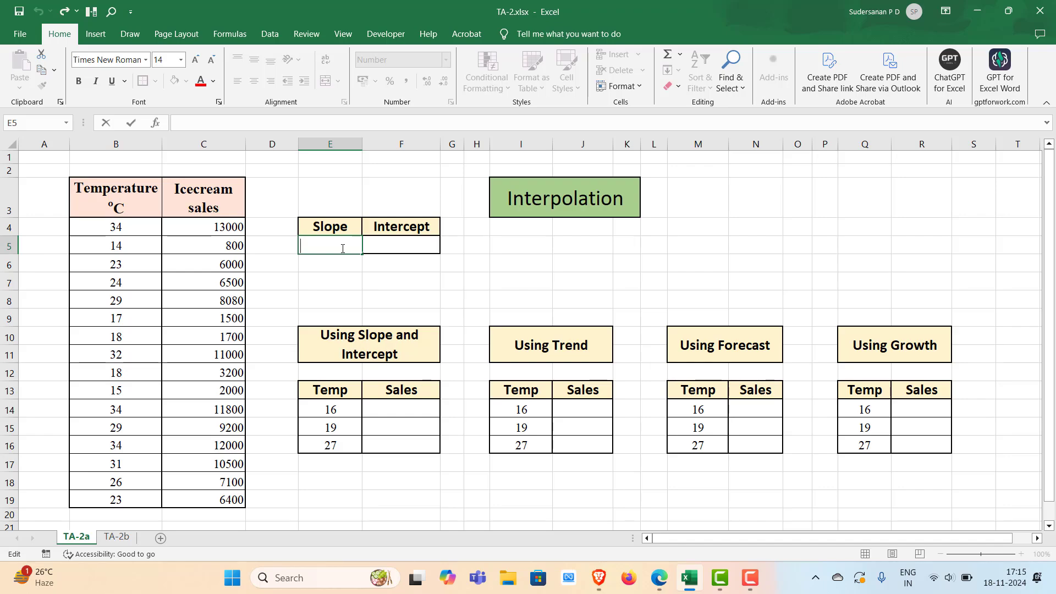
type("=")
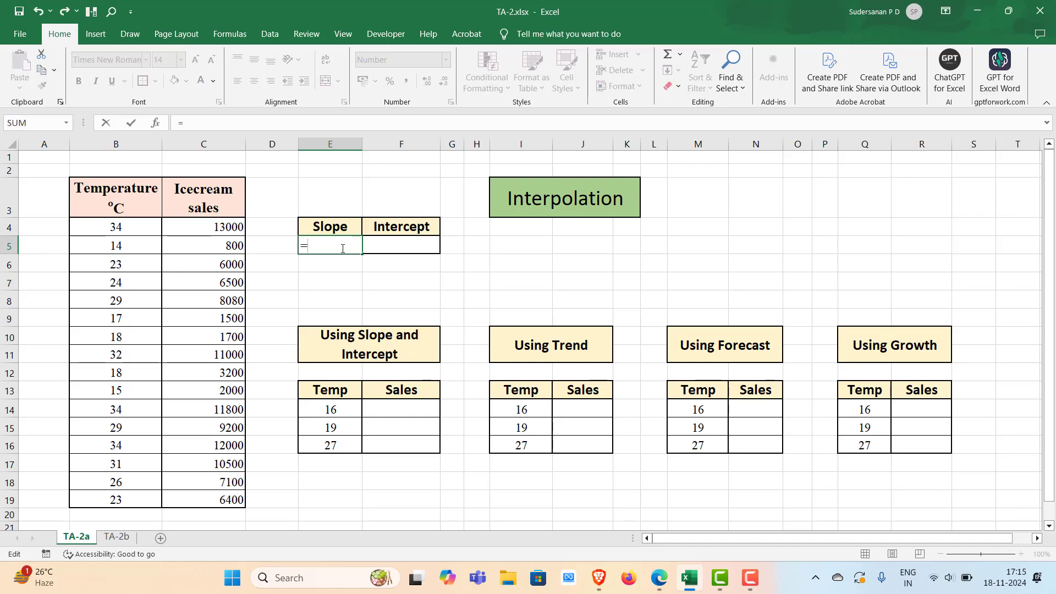
type("slo")
key("Tab")
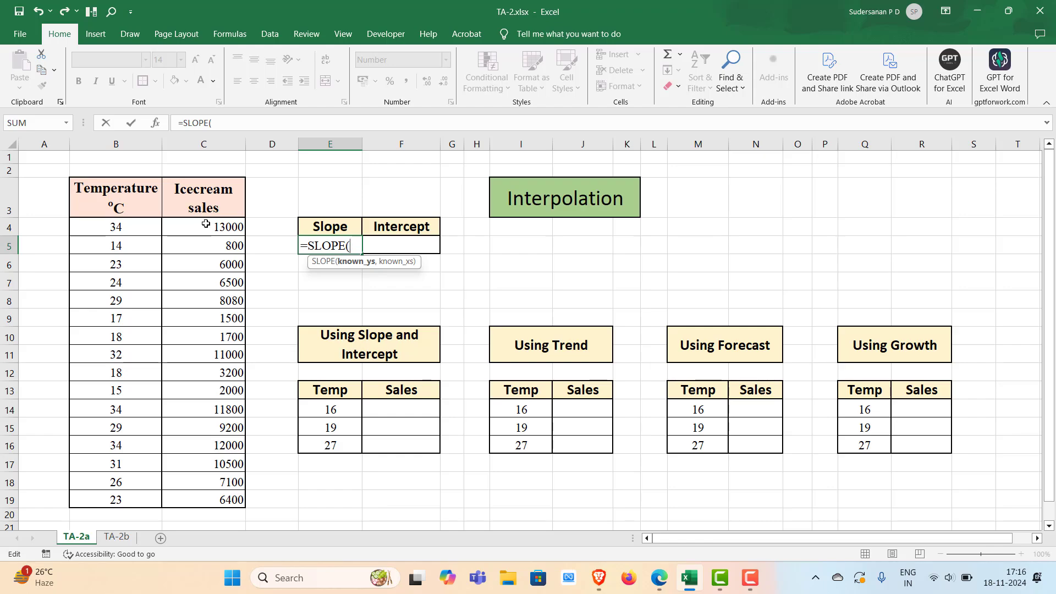
left_click_drag(206, 223, 220, 501)
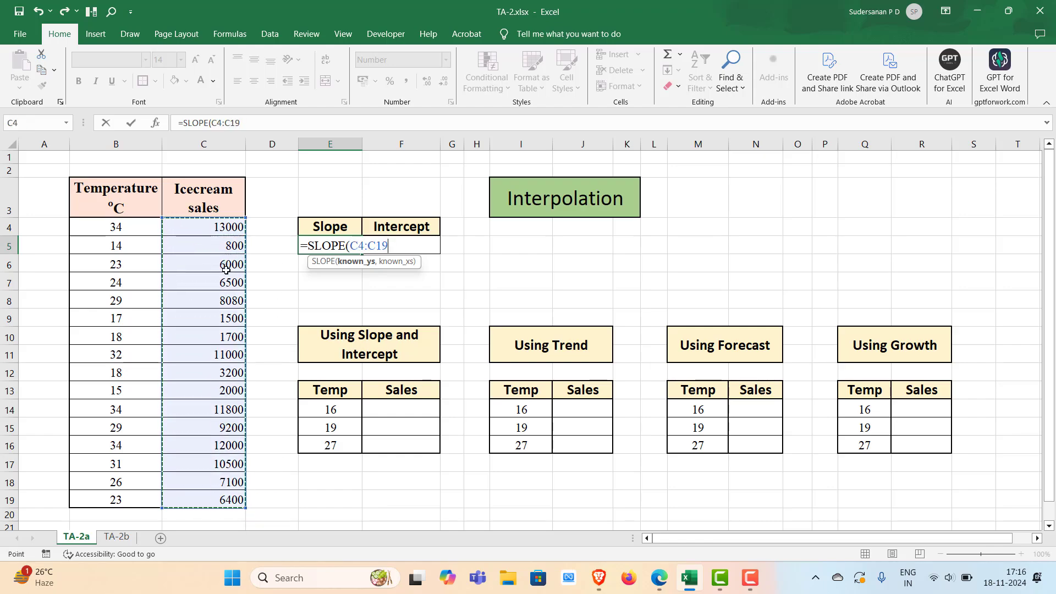
type(",")
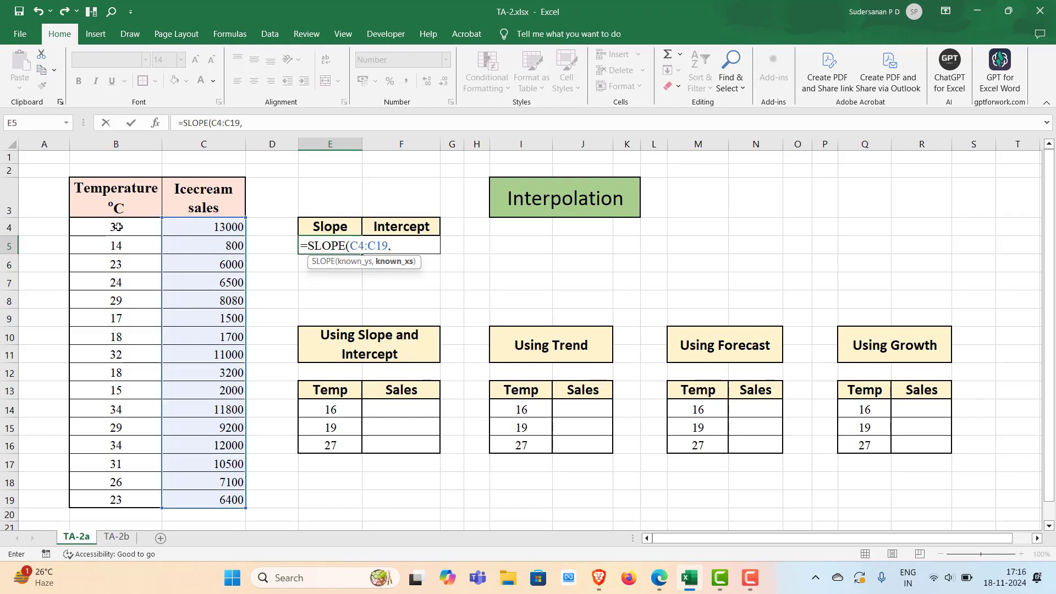
left_click_drag(118, 227, 133, 492)
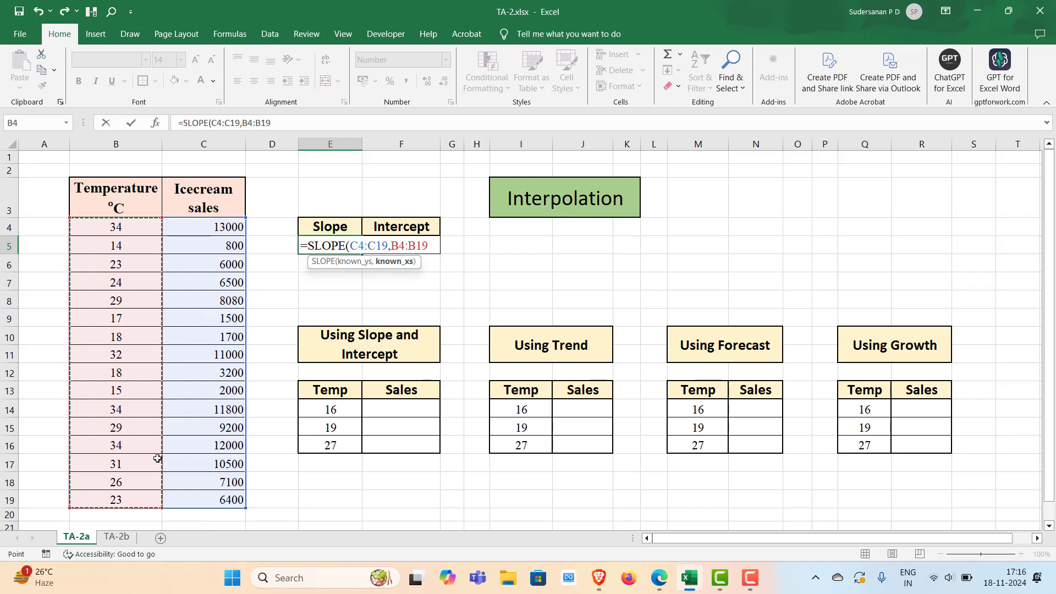
type(")")
key("Return")
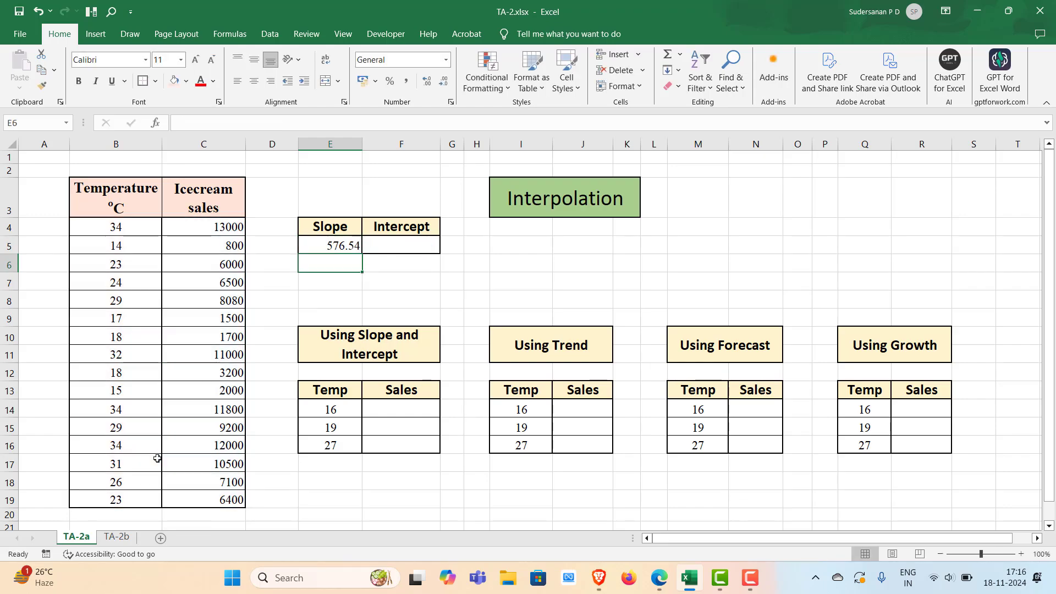
Enter an INTERCEPT formula in F5 using sales C4:C19 and temperatures B4:B19
left_click(329, 245)
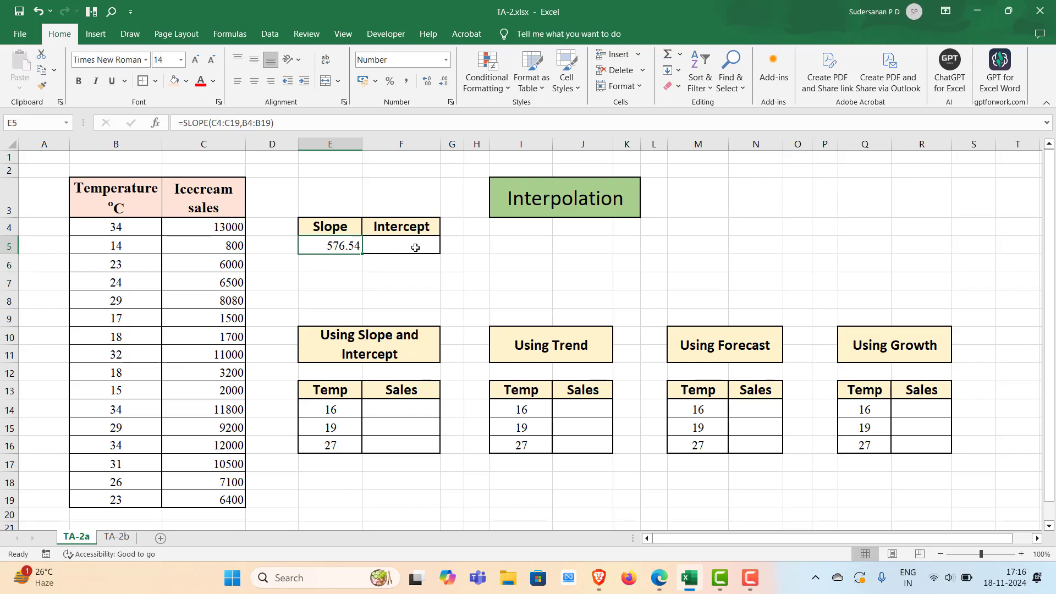
double_click(394, 244)
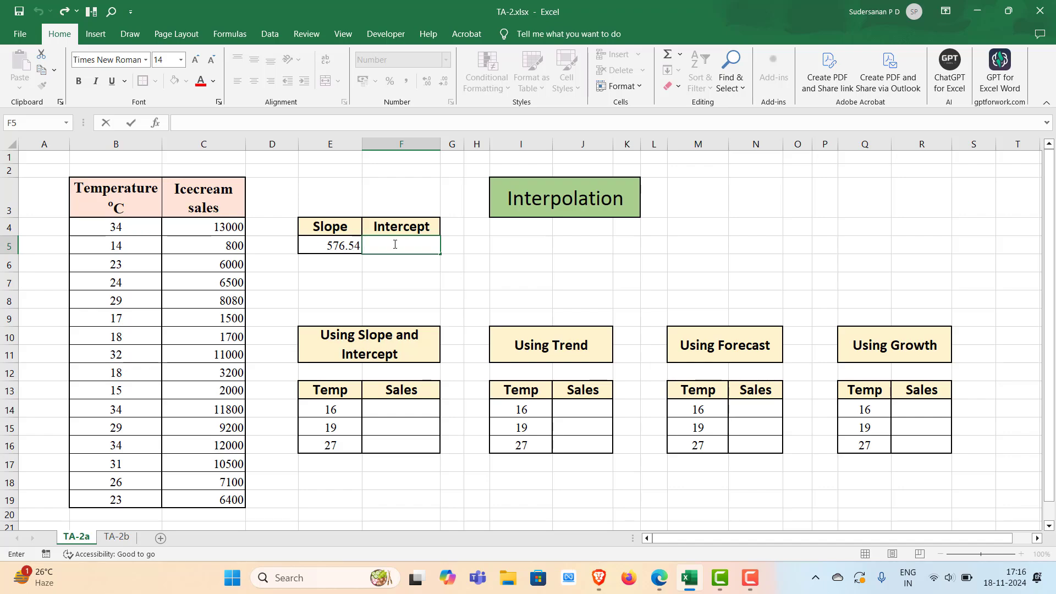
type("=")
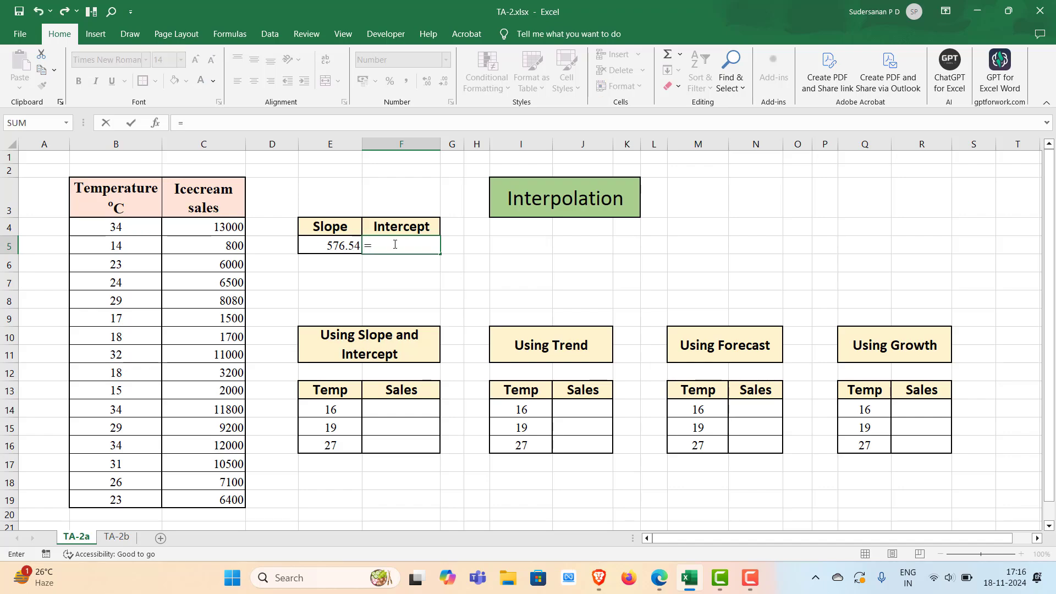
type("int")
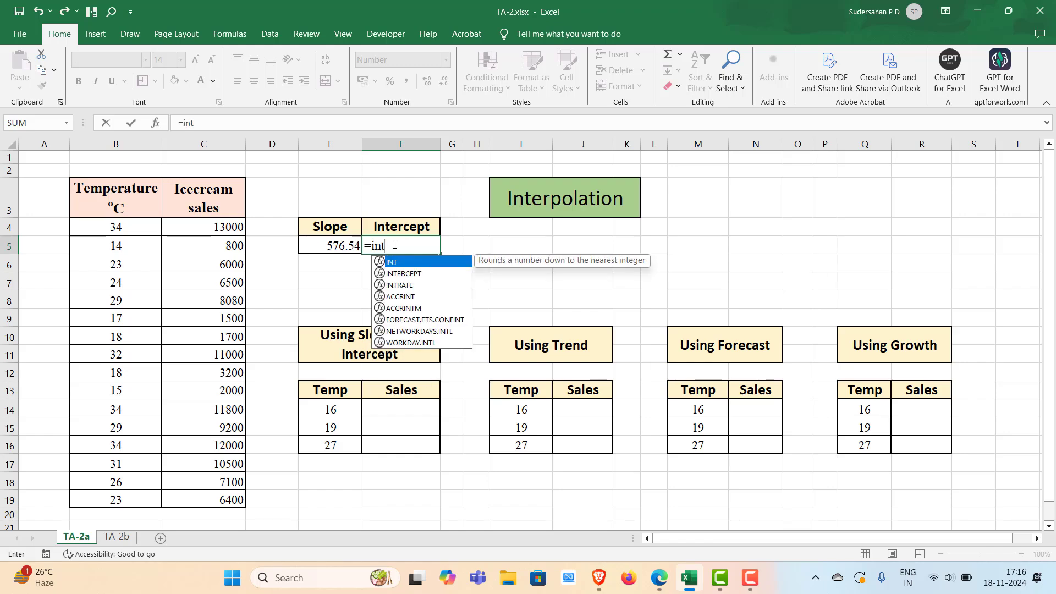
double_click(398, 274)
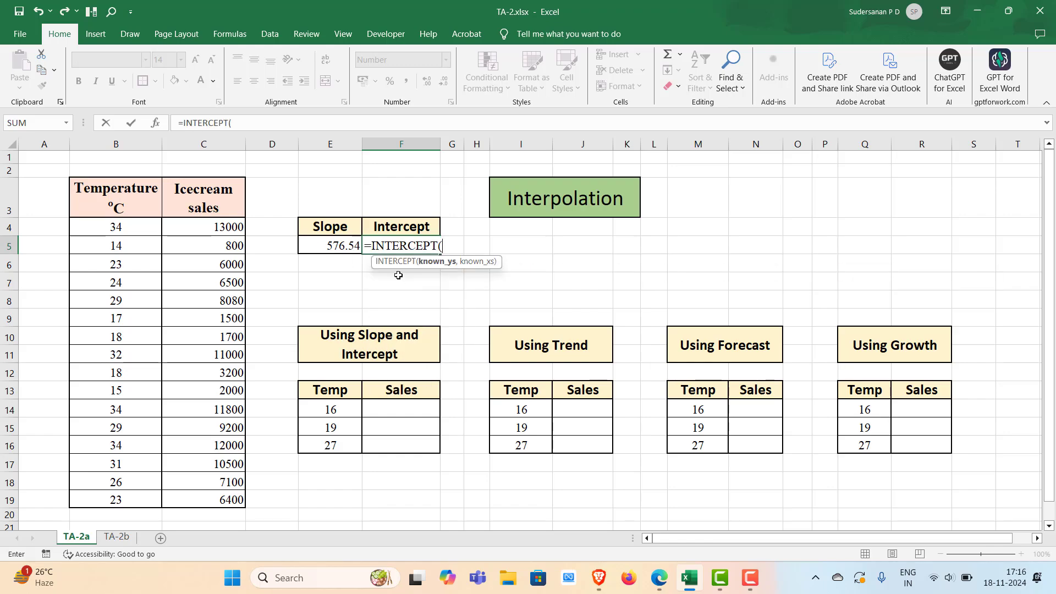
left_click_drag(203, 227, 204, 501)
type(",")
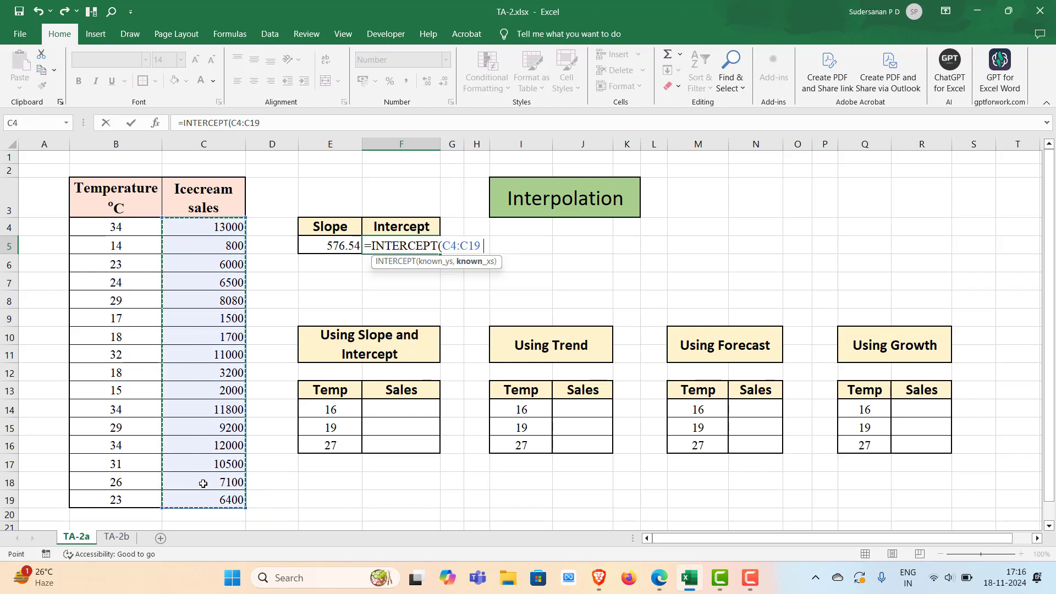
left_click_drag(107, 226, 132, 500)
type(")")
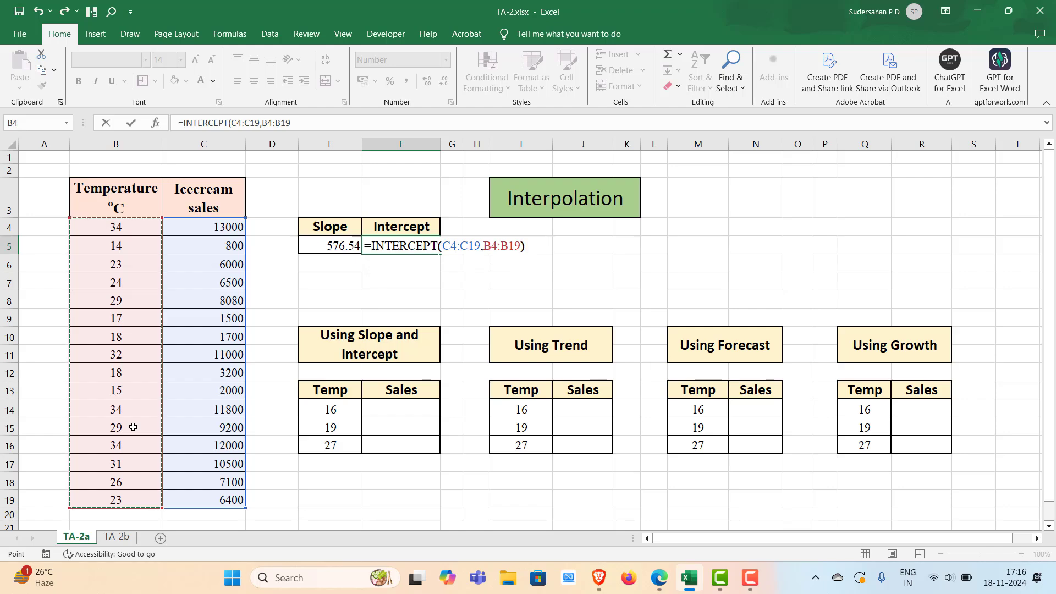
key("Return")
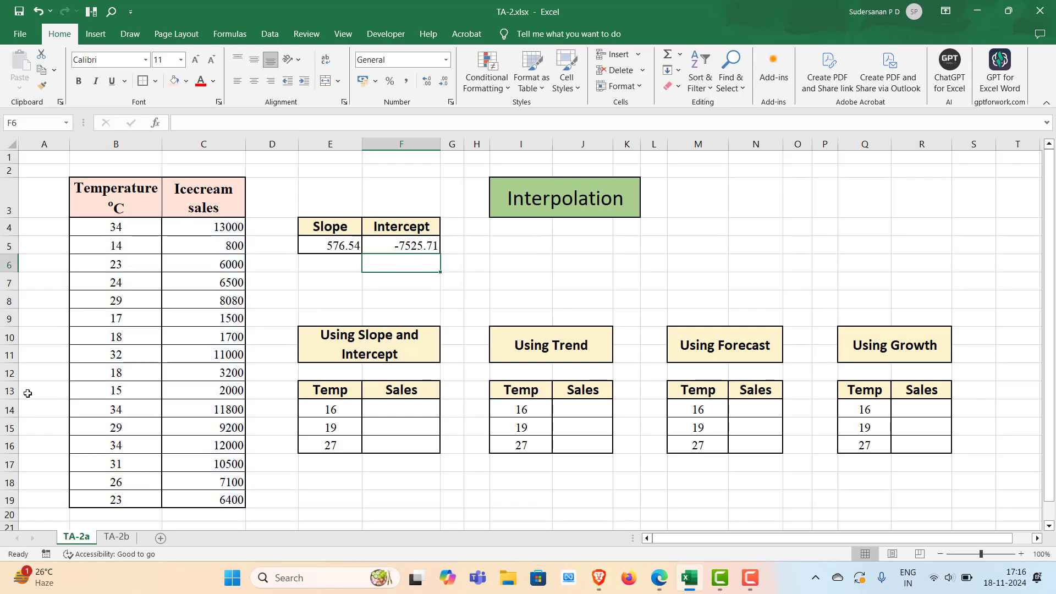
Enter the label Y=mx+c in cell E7
left_click(386, 283)
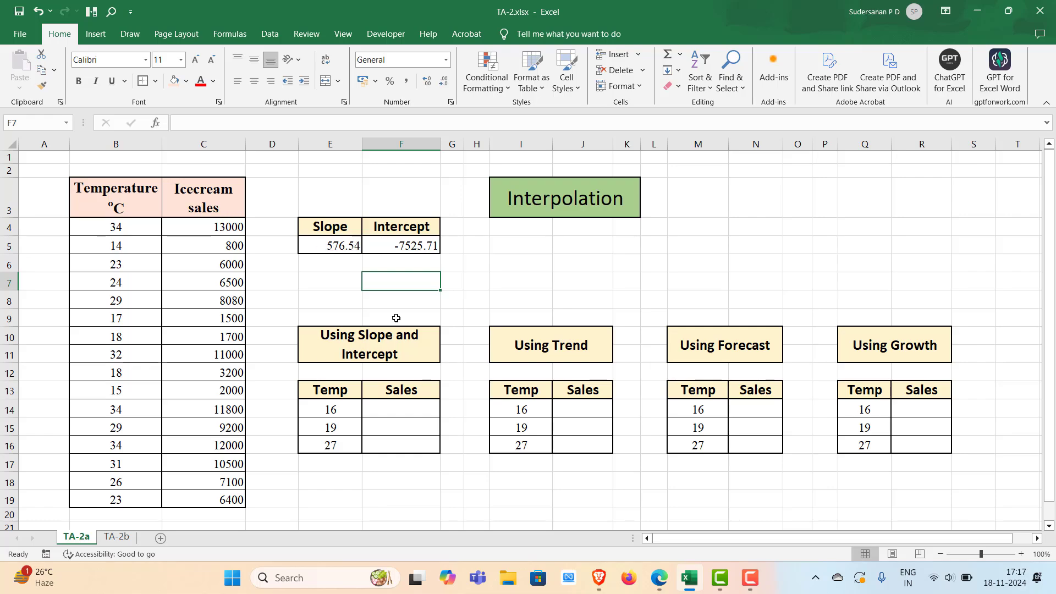
left_click(491, 273)
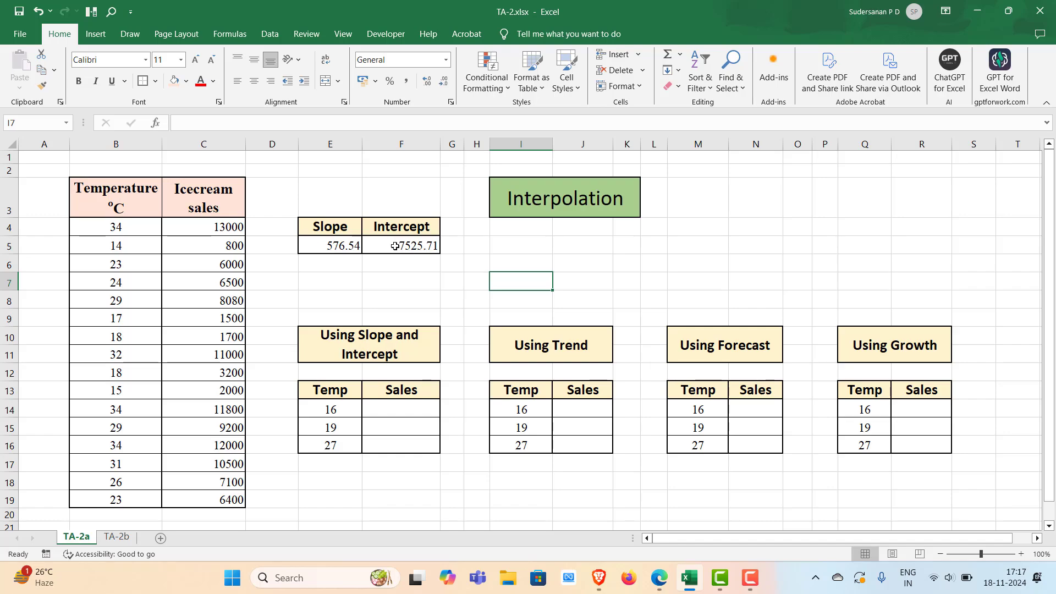
left_click(319, 280)
type("Y=mx+c")
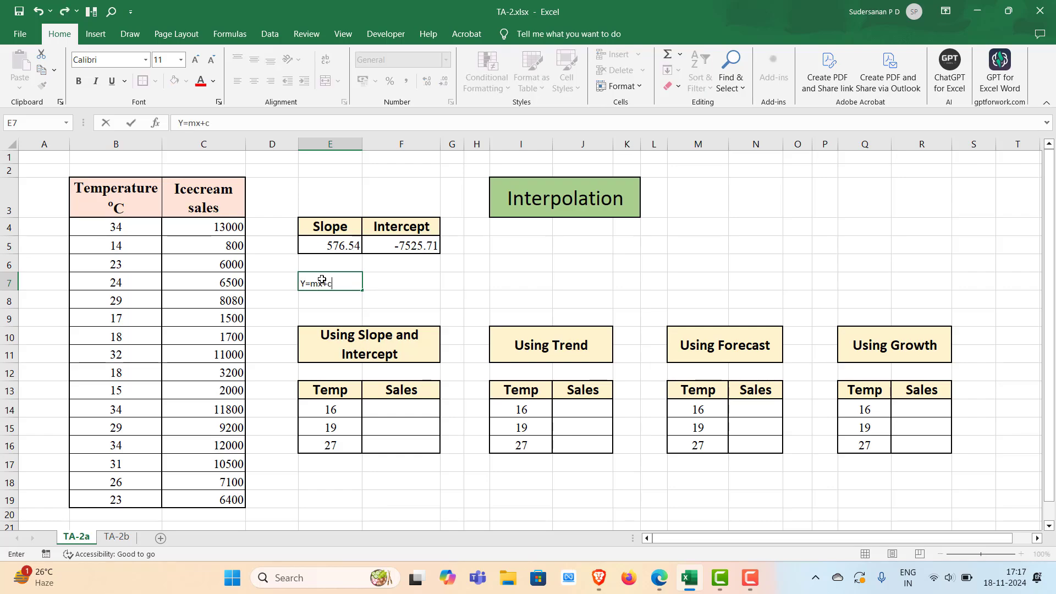
Merge and center E7:F7 and format the Y=mx+c label bold at font size 14
left_click_drag(394, 281, 332, 282)
left_click(254, 81)
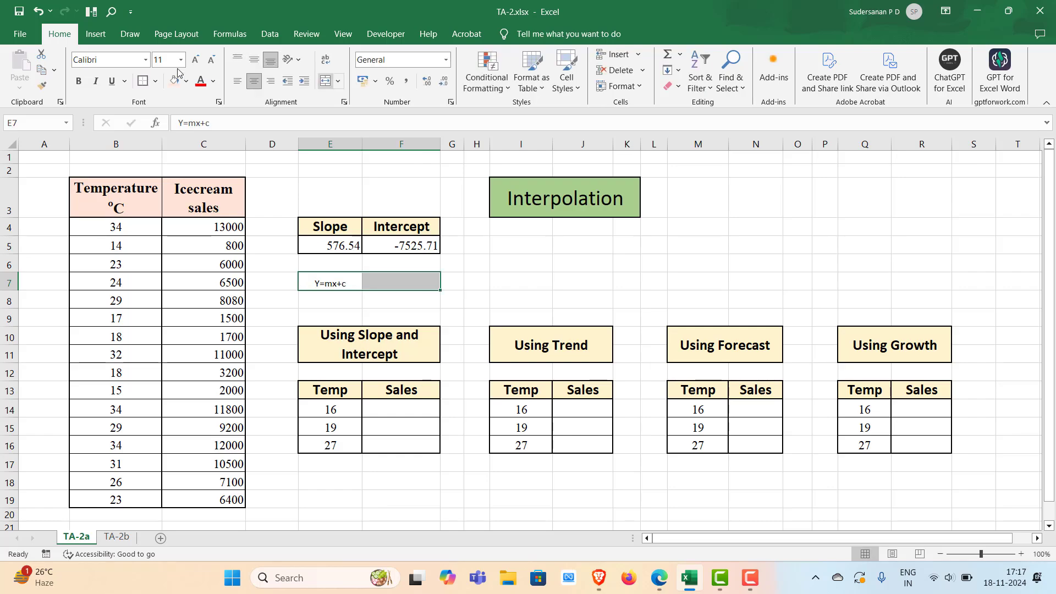
left_click(325, 82)
left_click(180, 59)
left_click(161, 145)
left_click(78, 81)
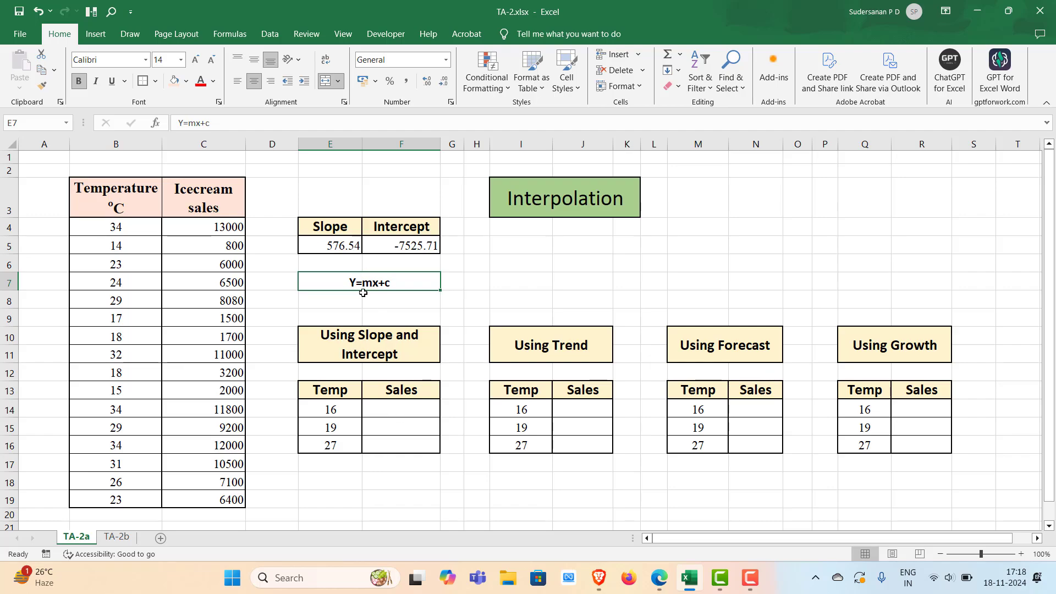
Enter =$E$5*E14+$F$5 in F14 to compute sales from slope, temperature and intercept
left_click(387, 403)
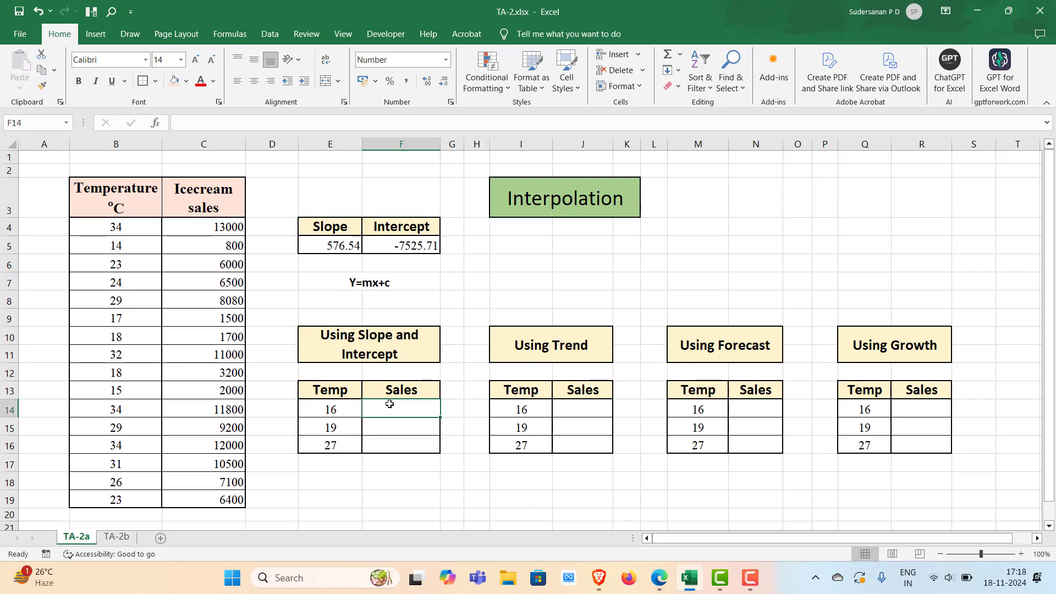
double_click(398, 408)
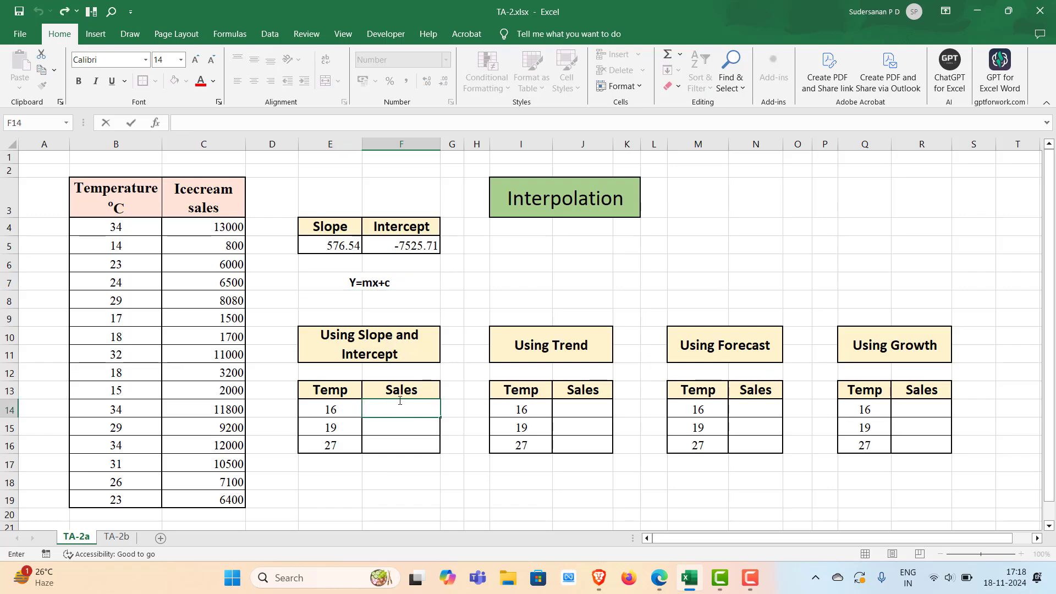
type("=")
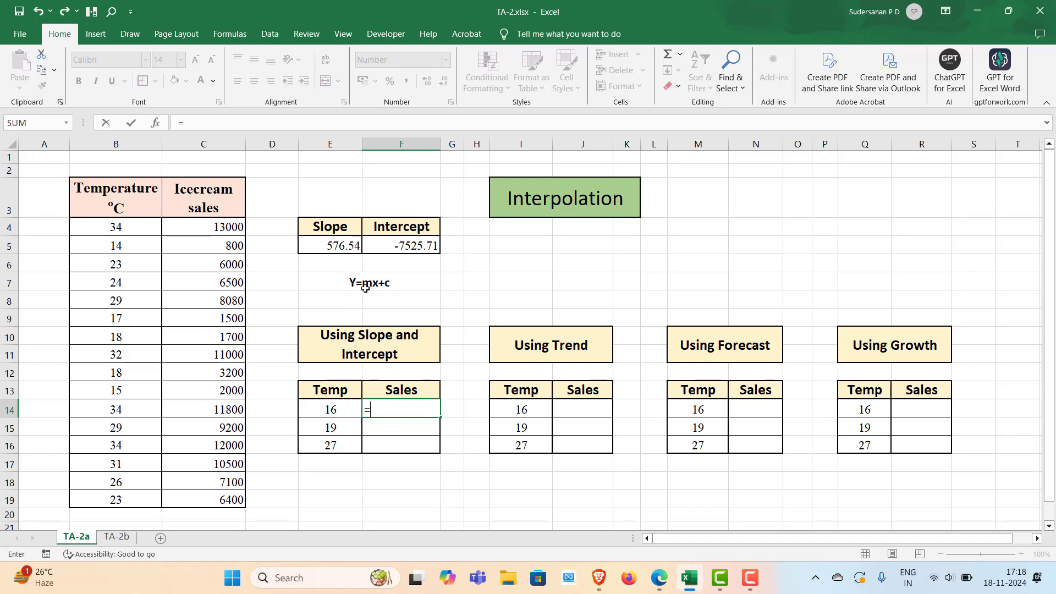
left_click(332, 245)
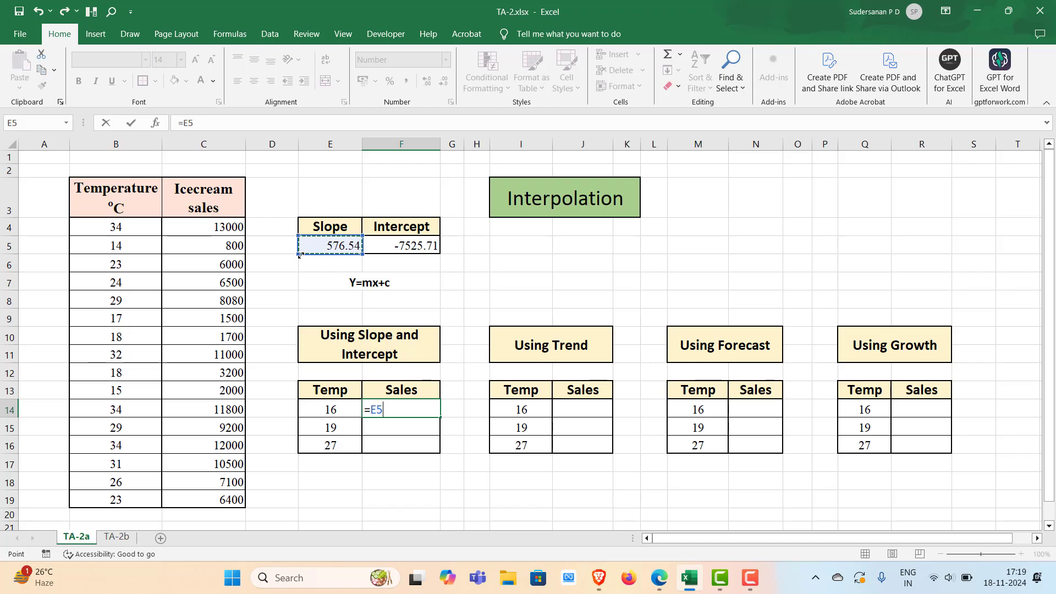
key("F4")
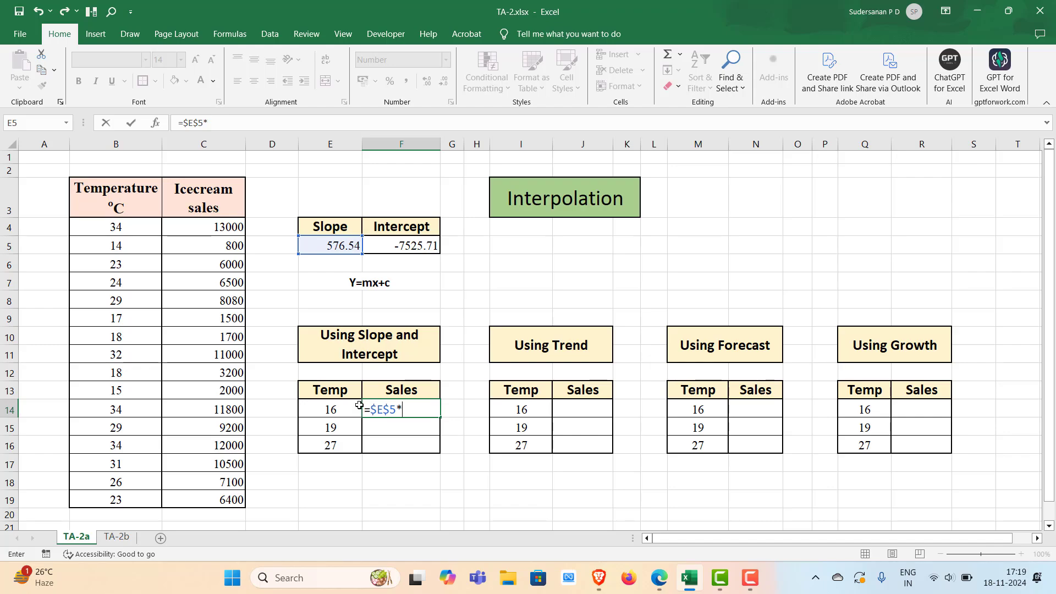
left_click(335, 410)
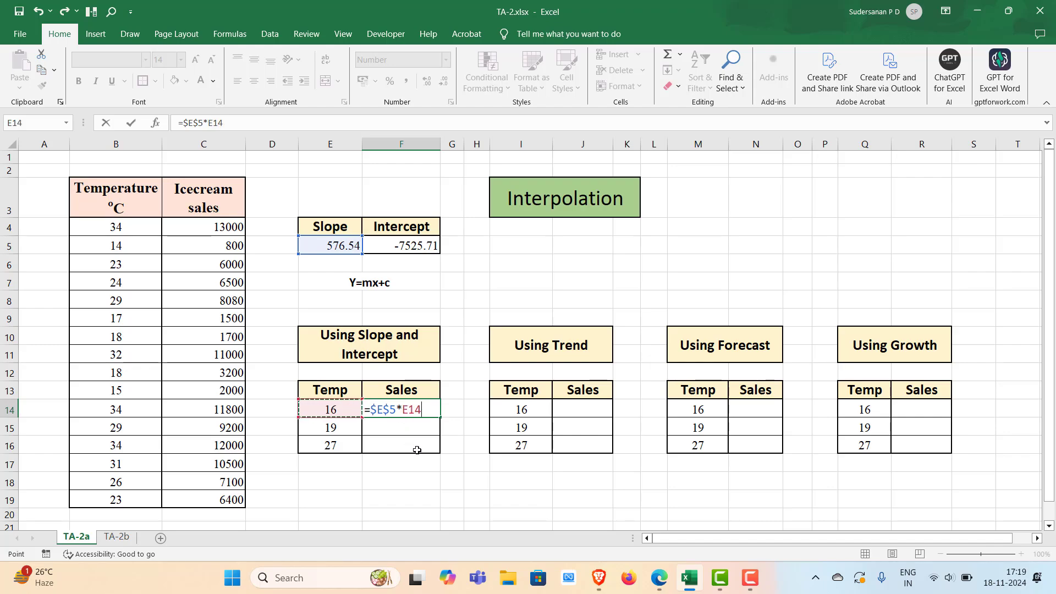
type("+")
left_click(416, 245)
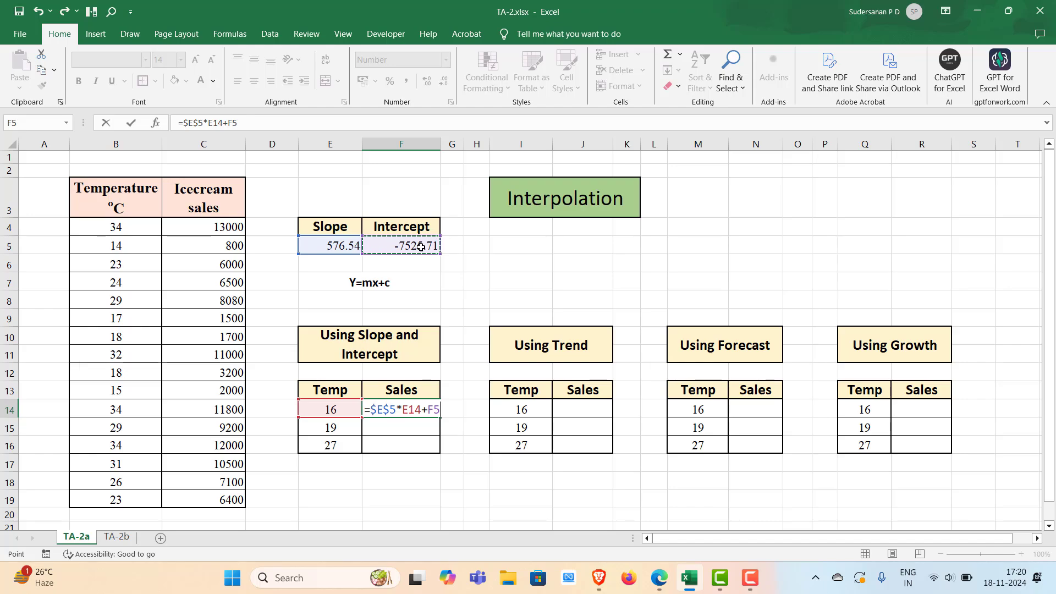
key("F4")
key("Return")
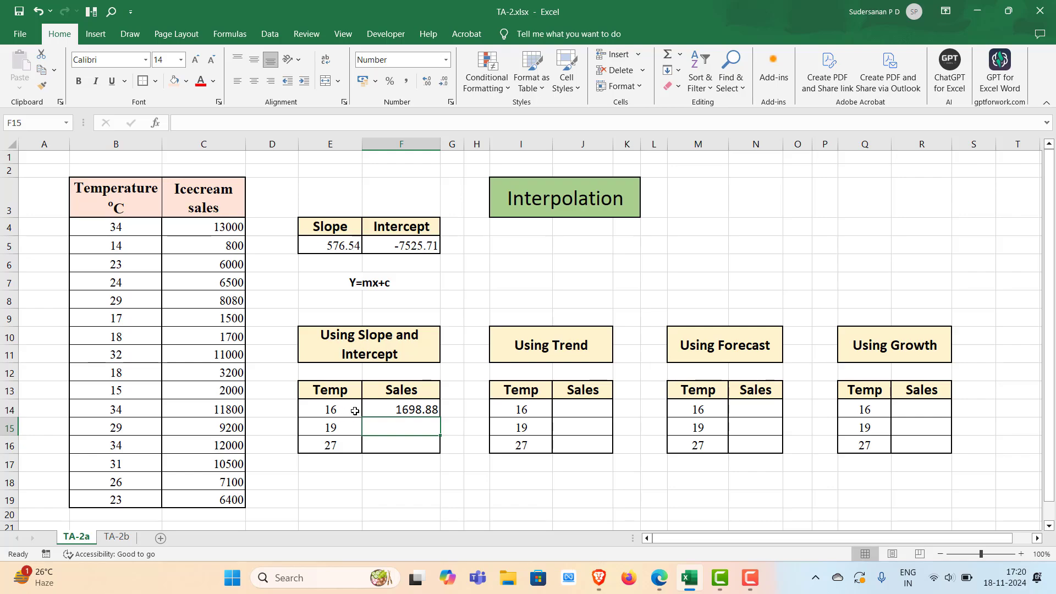
Fill the F14 formula down to F16 and check the copied formulas in each sales cell
left_click(418, 409)
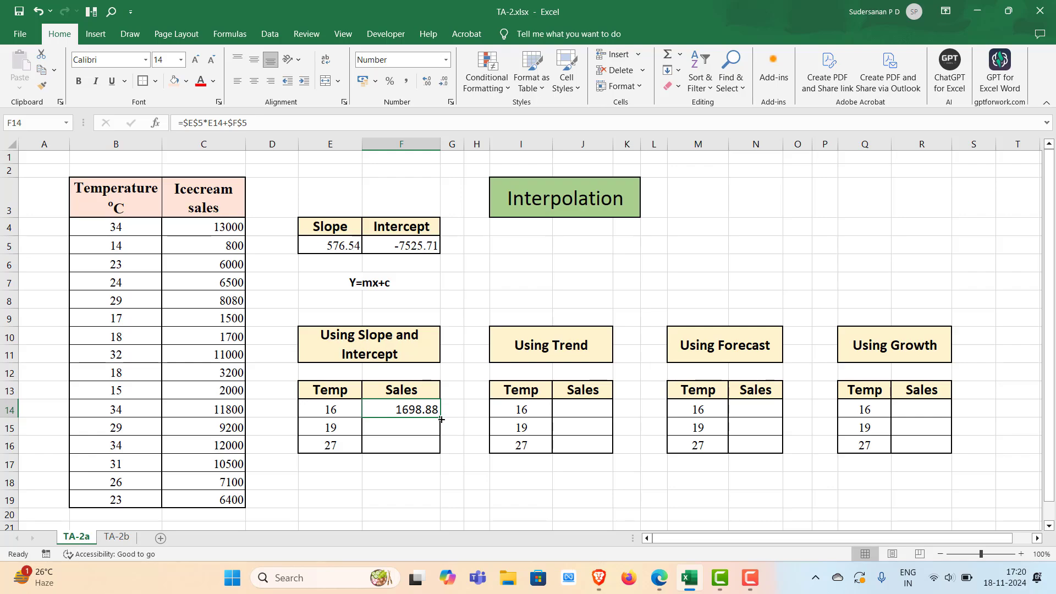
left_click_drag(437, 418, 437, 453)
left_click(418, 427)
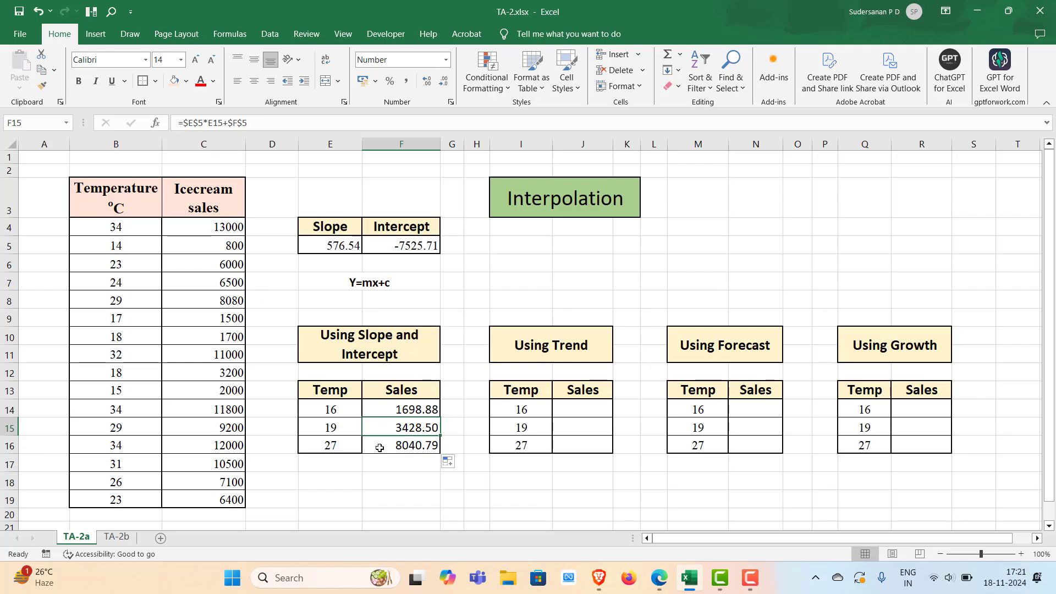
left_click(400, 410)
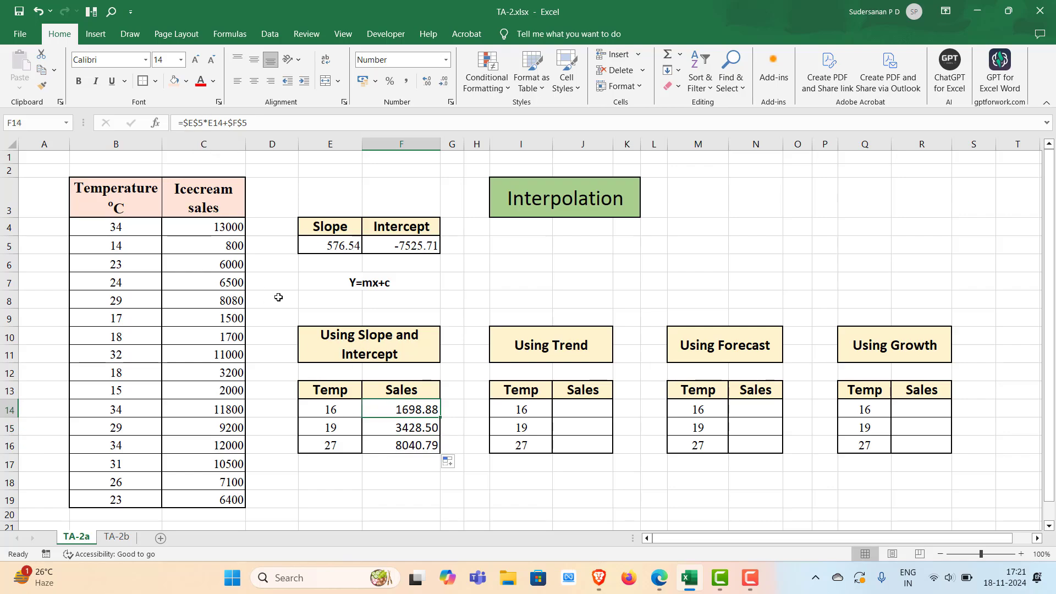
left_click(408, 434)
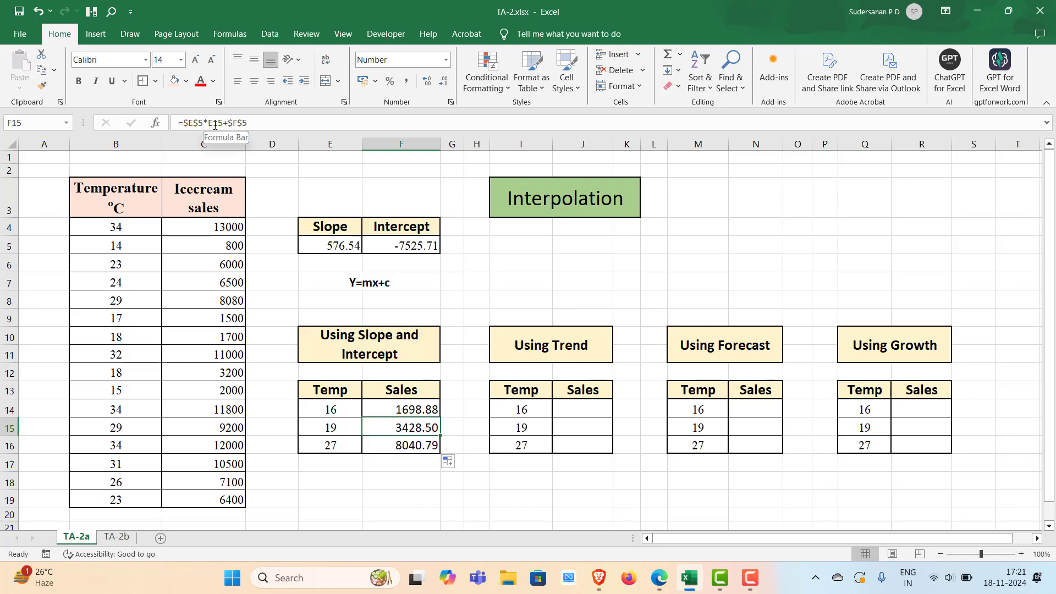
left_click(407, 446)
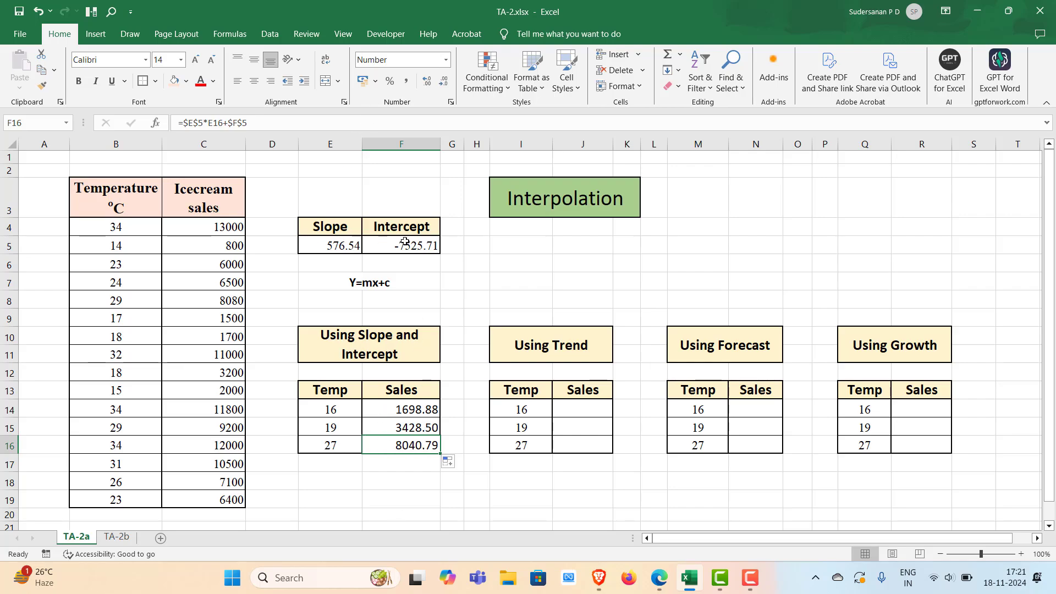
Start a TREND formula in J14 with the absolute range $C$4:$C$19 as the known sales values
double_click(569, 409)
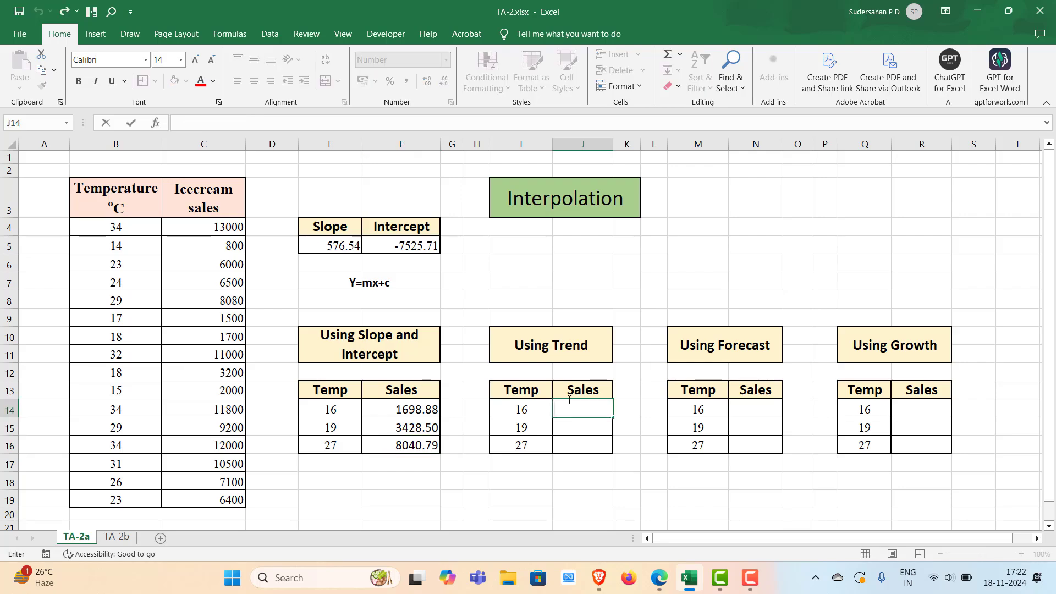
type("=tr")
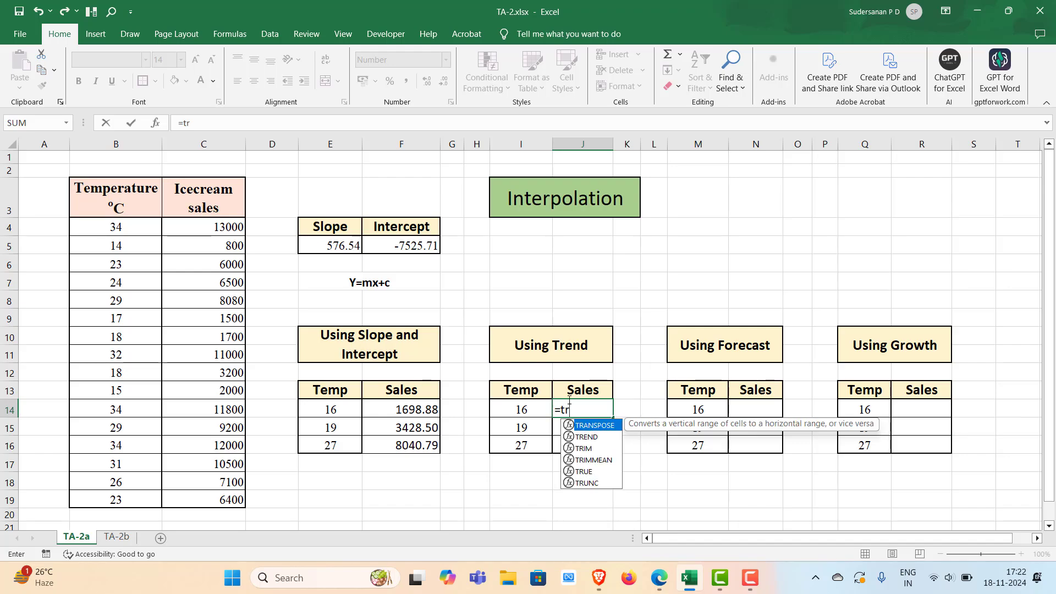
type("e")
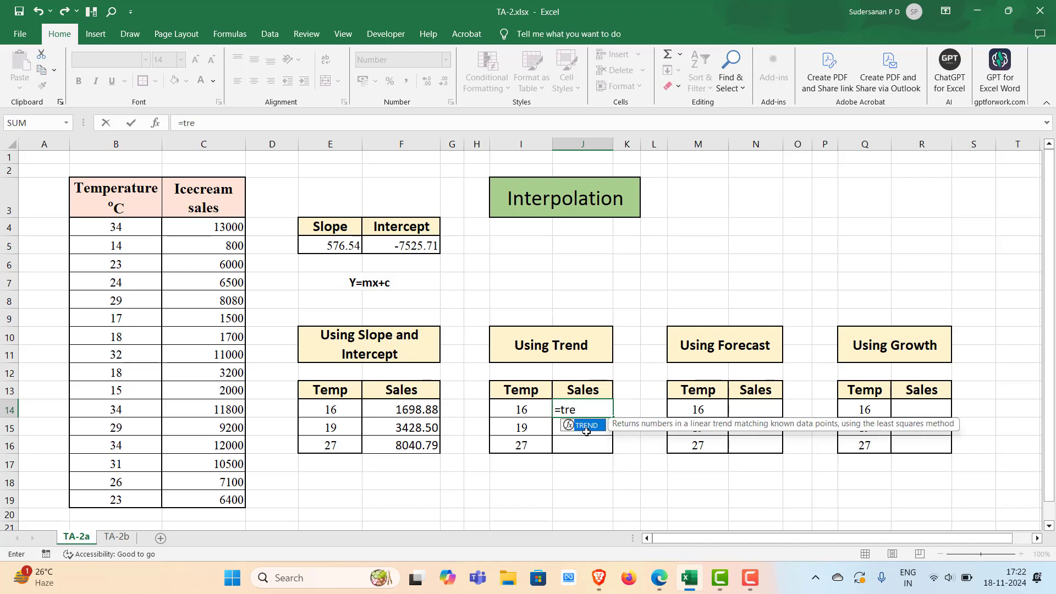
key("Tab")
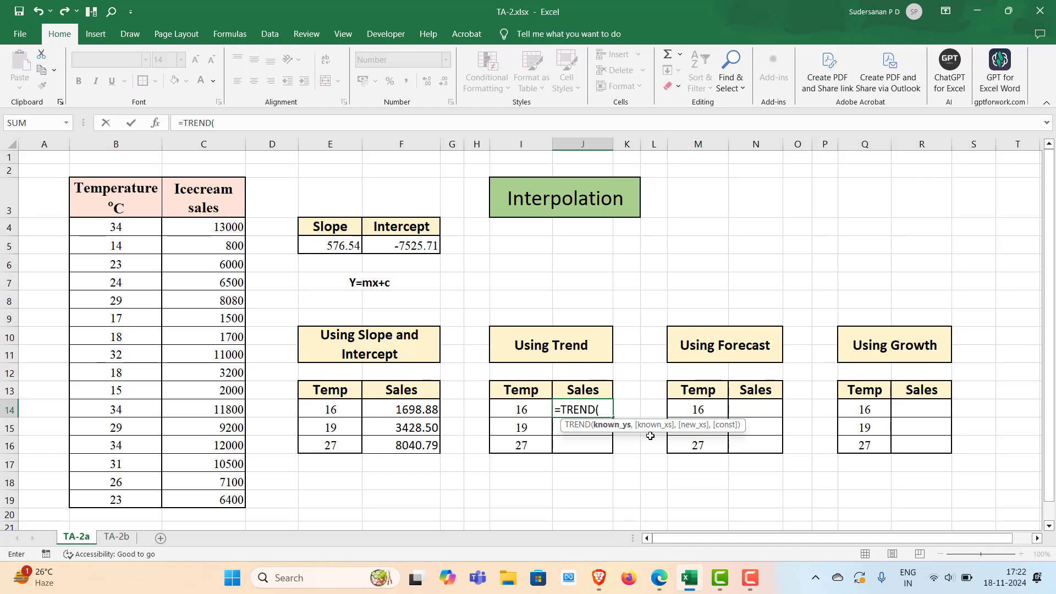
left_click_drag(201, 226, 207, 498)
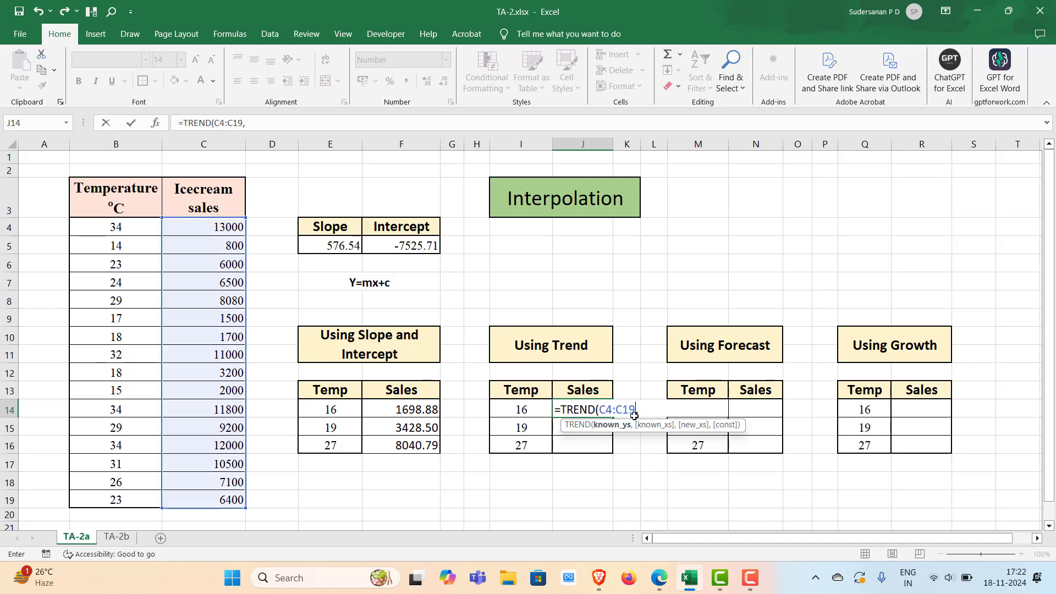
key("BackSpace")
key("BackSpace")
key("BackSpace")
key("BackSpace")
key("BackSpace")
key("BackSpace")
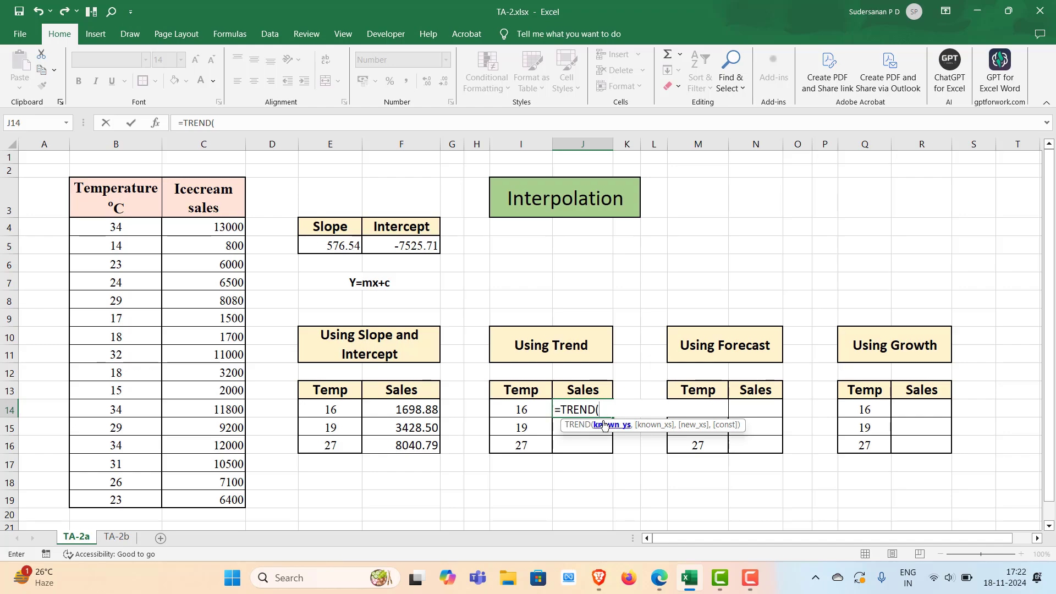
left_click_drag(209, 221, 203, 500)
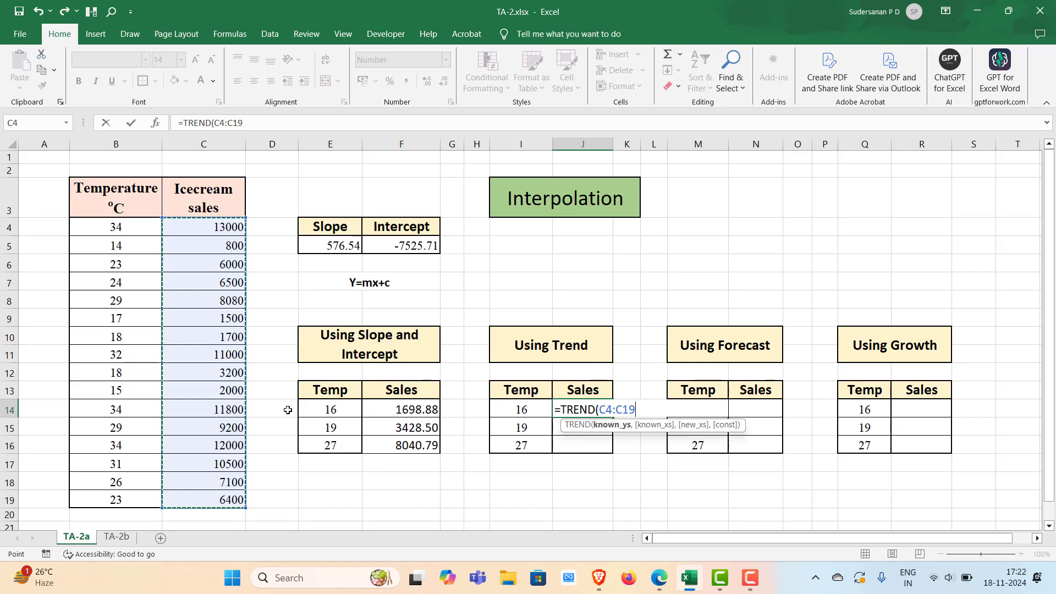
key("F4")
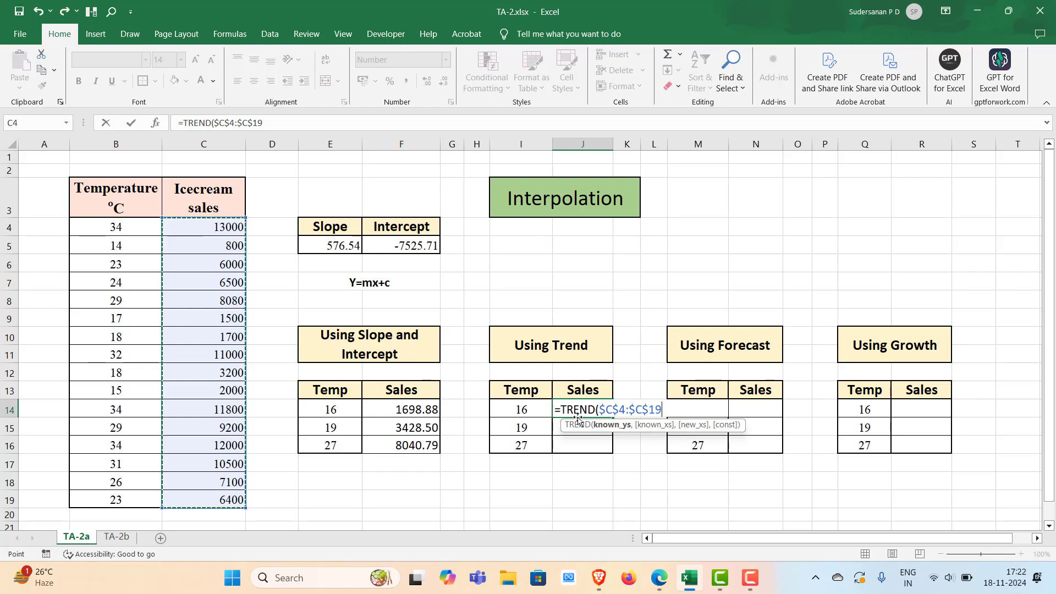
type(",")
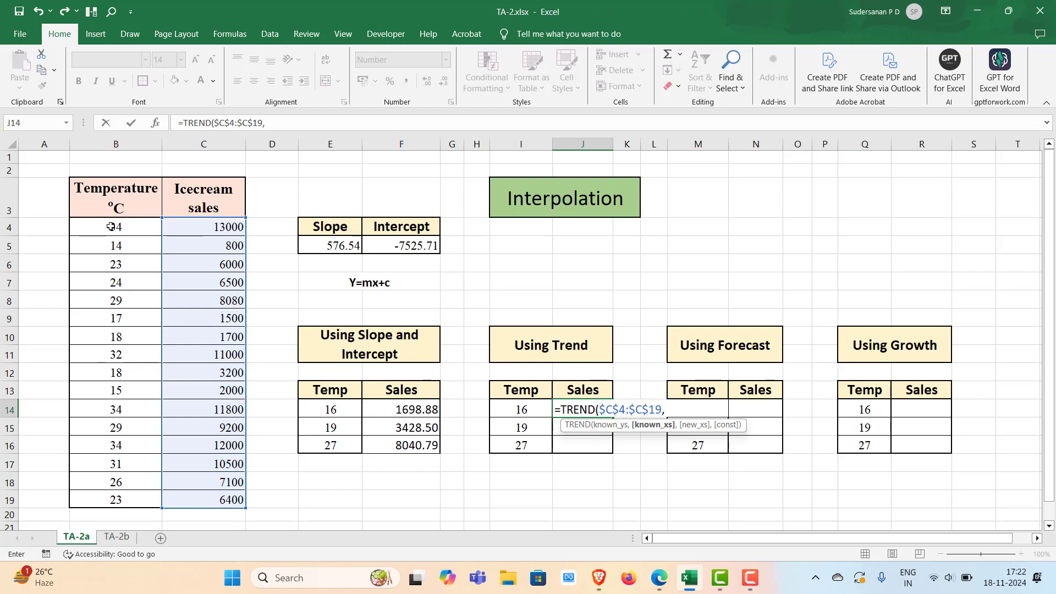
Complete the formula as =TREND($C$4:$C$19,$B$4:$B$19,I14) using known temperatures and the new temperature in I14
left_click_drag(111, 226, 83, 500)
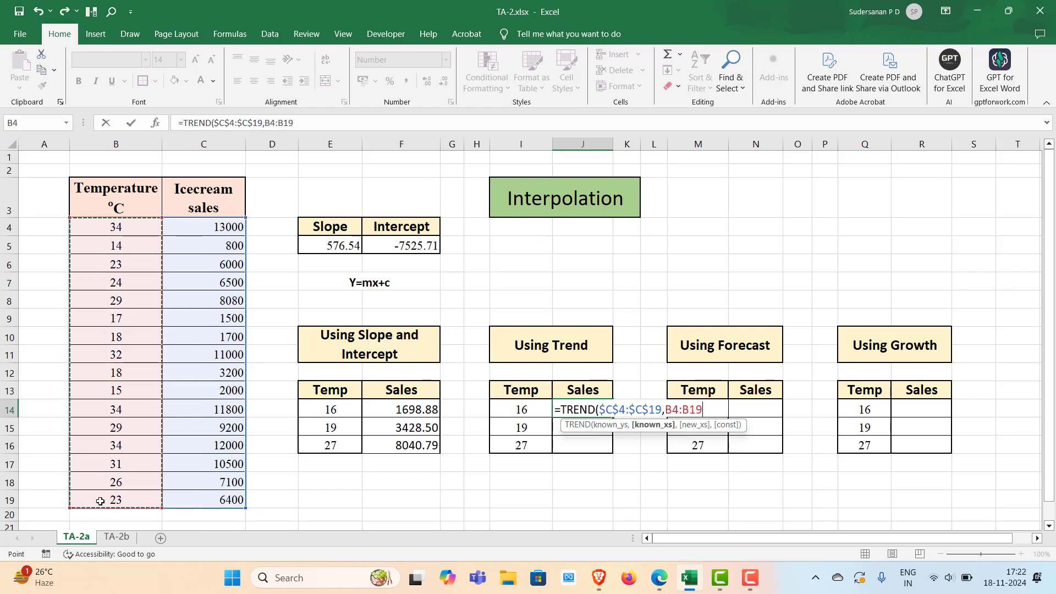
key("F4")
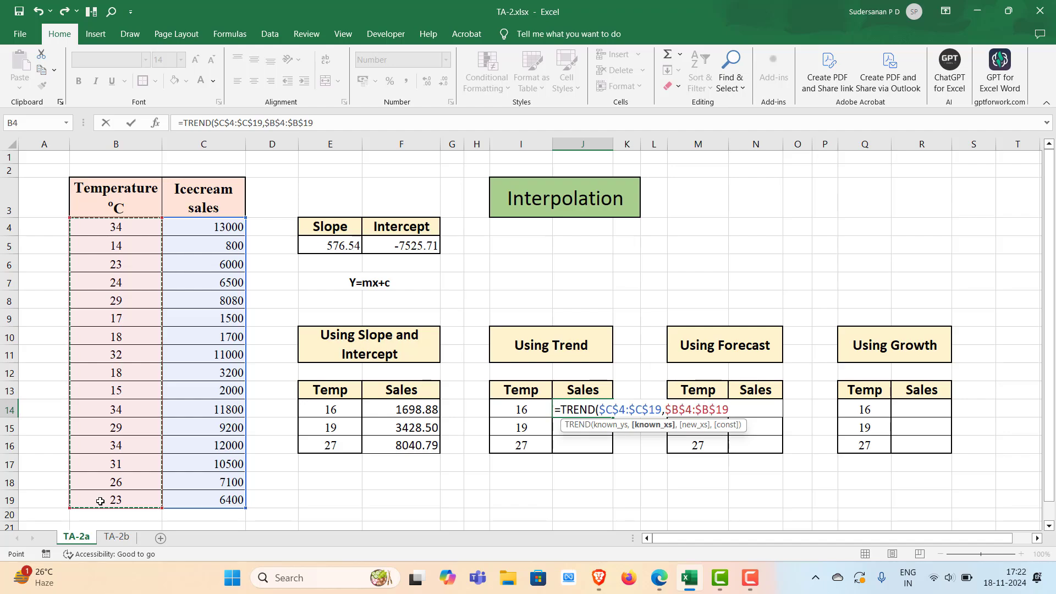
type(",")
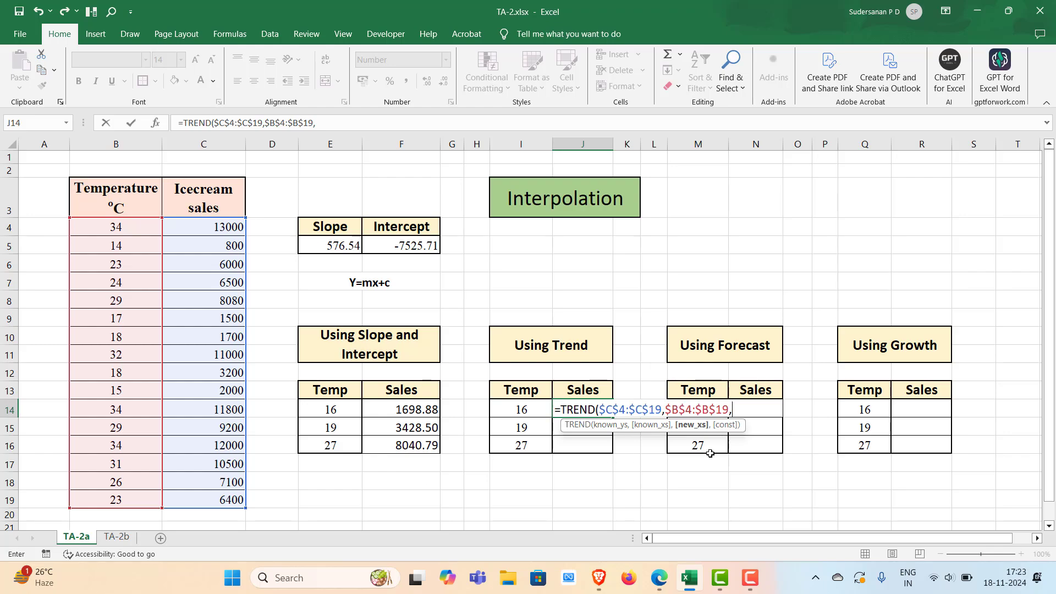
left_click(520, 409)
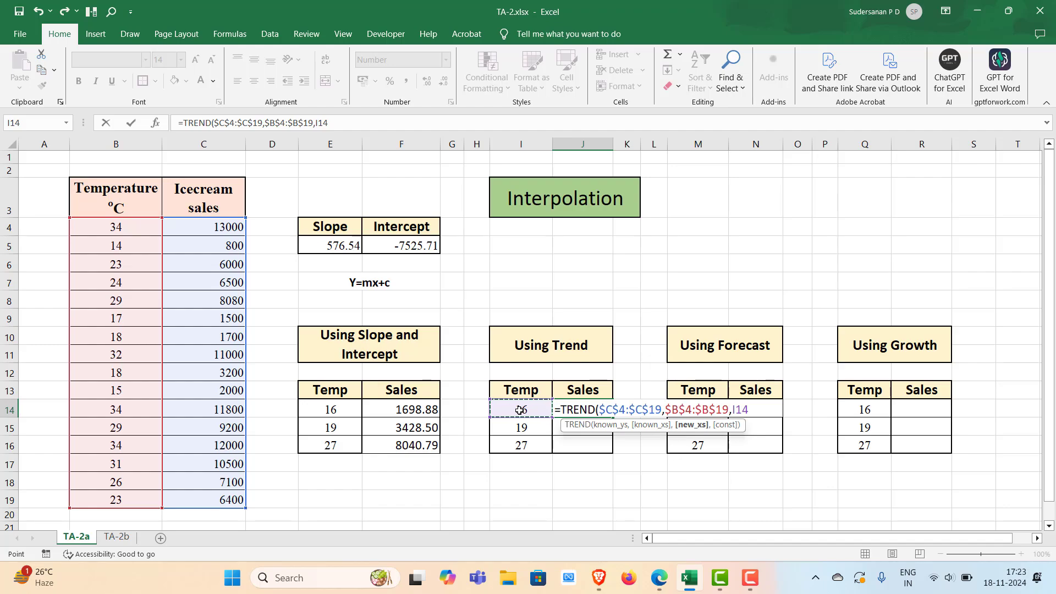
type(")")
key("ctrl+Return")
key("Return")
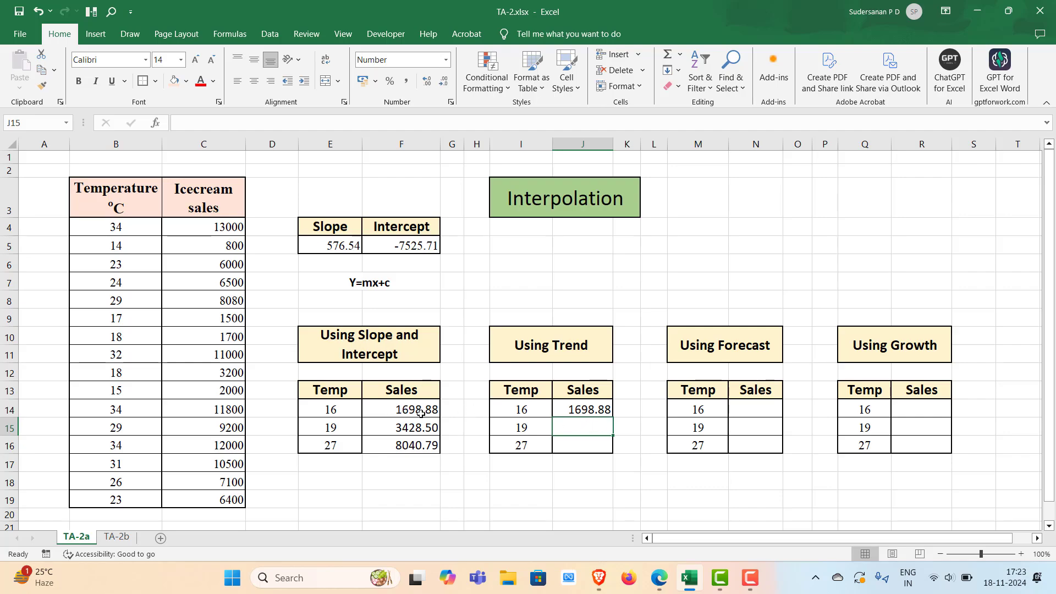
Fill the J14 TREND formula down to J16
left_click(602, 416)
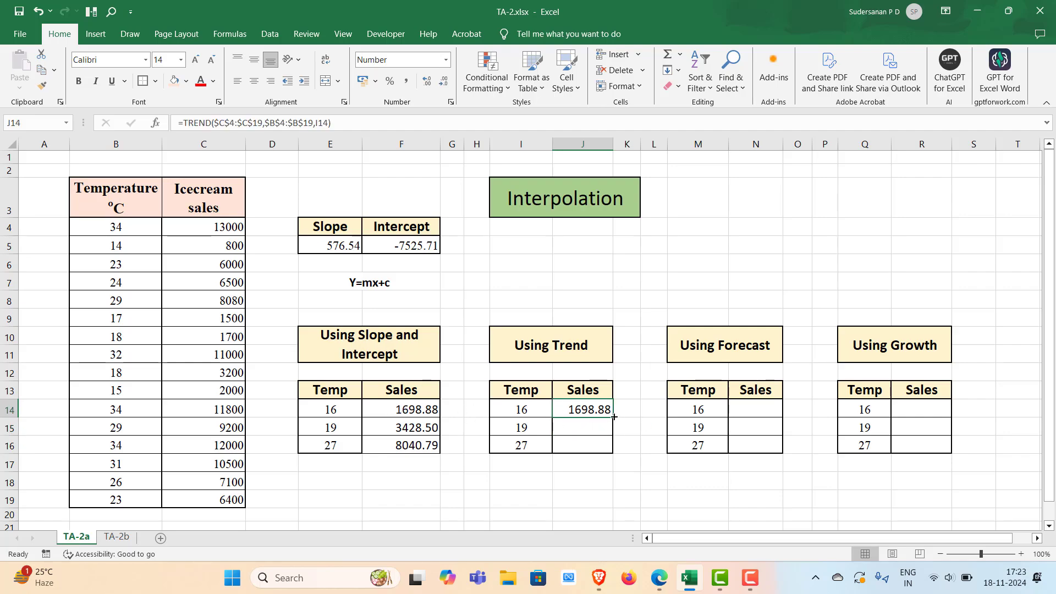
double_click(614, 417)
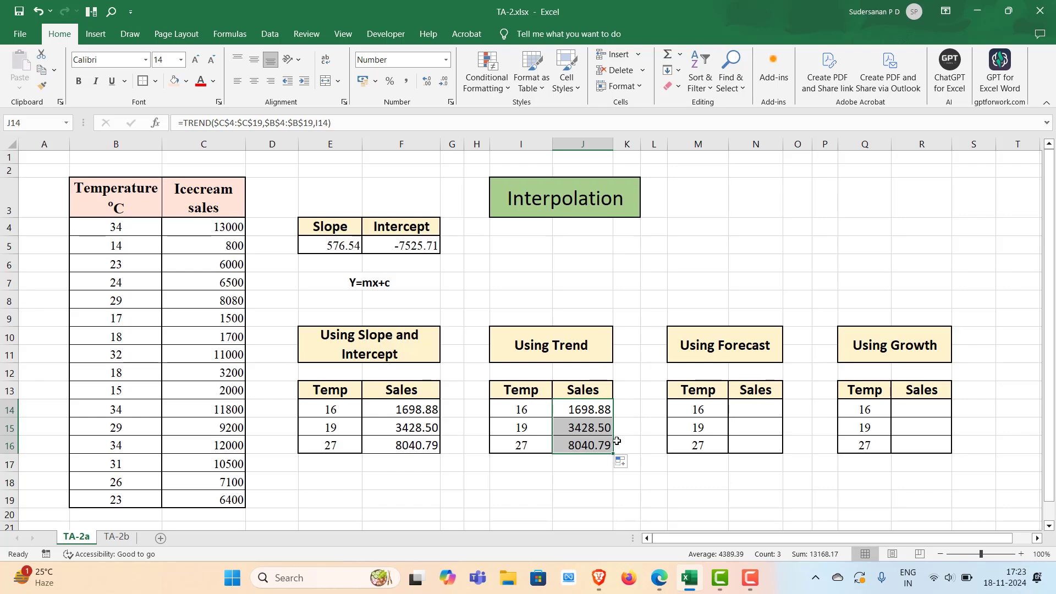
Enter =FORECAST.LINEAR(M14,$C$4:$C$19,$B$4:$B$19) in N14 to forecast sales for the temperature in M14
double_click(751, 407)
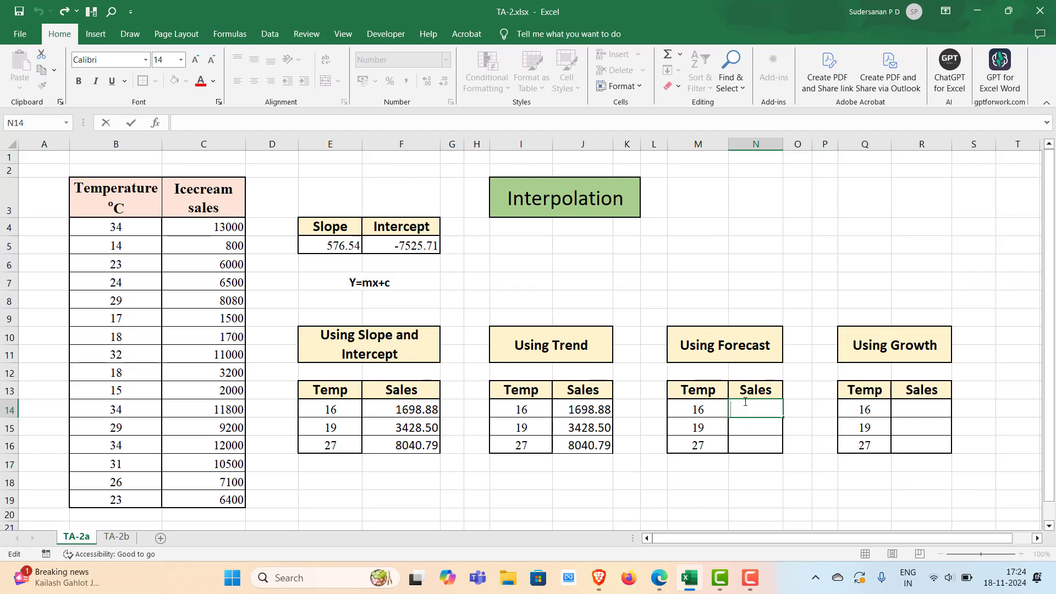
type("=")
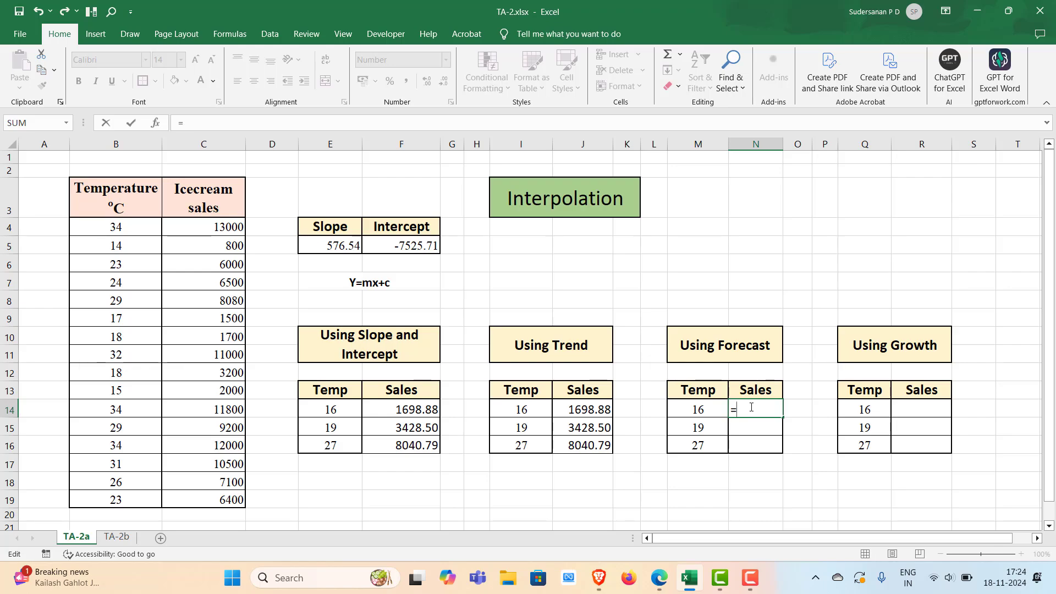
type("for")
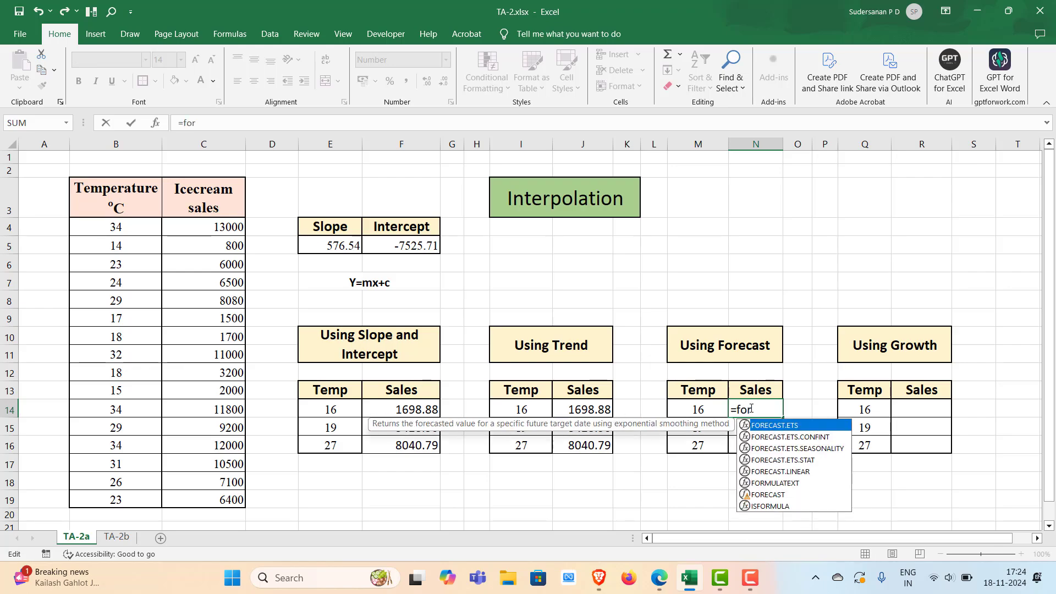
double_click(779, 471)
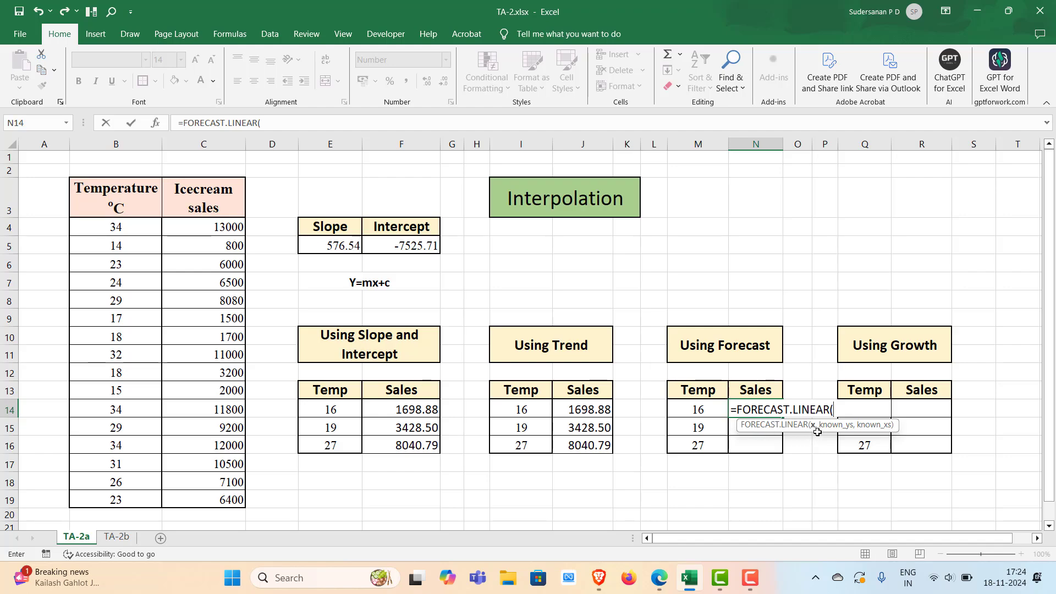
left_click(698, 409)
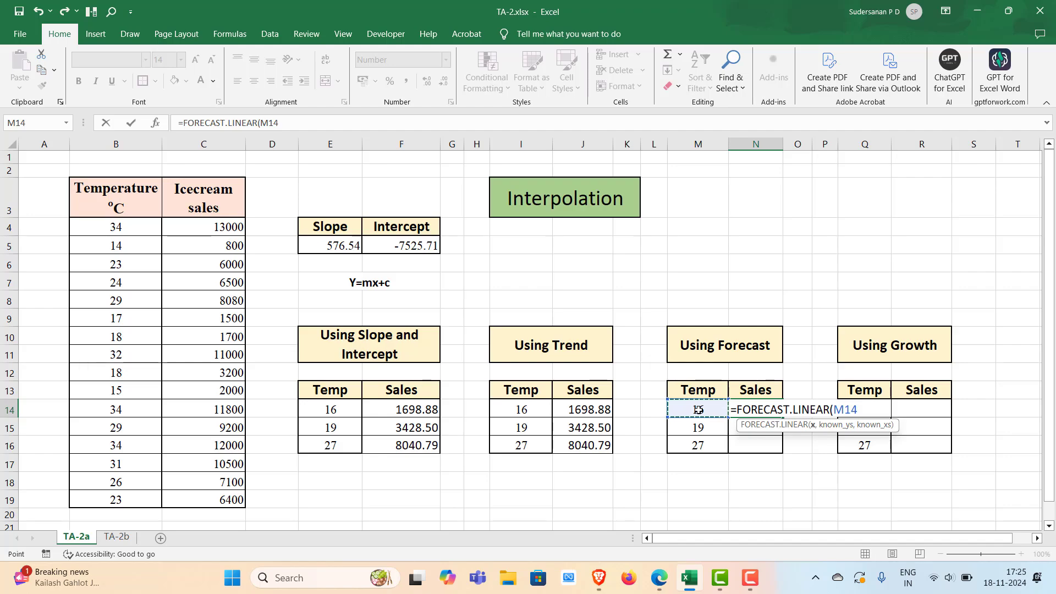
type(",")
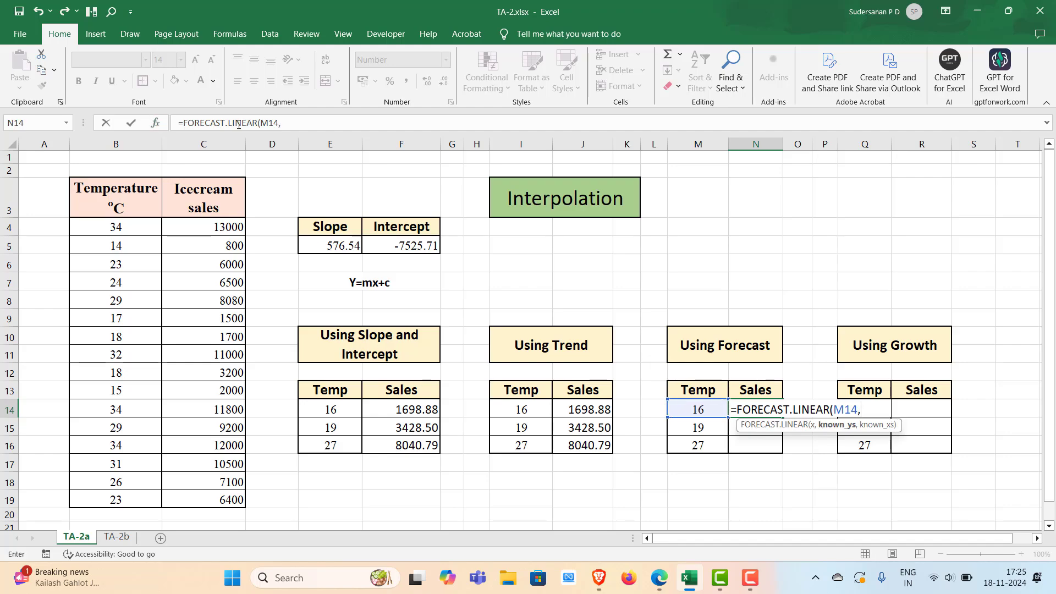
left_click_drag(187, 226, 197, 504)
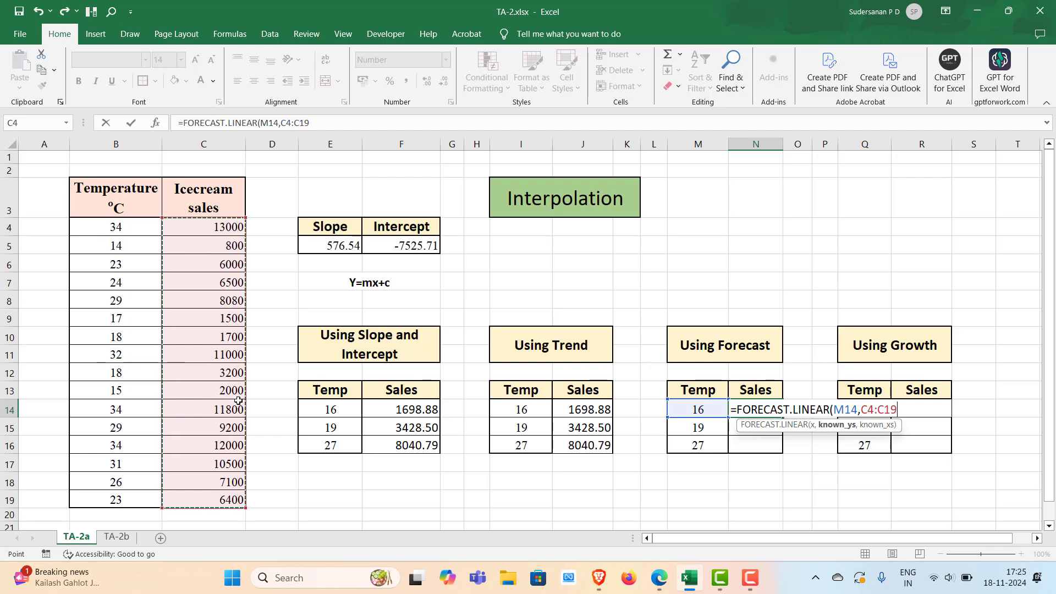
key("F4")
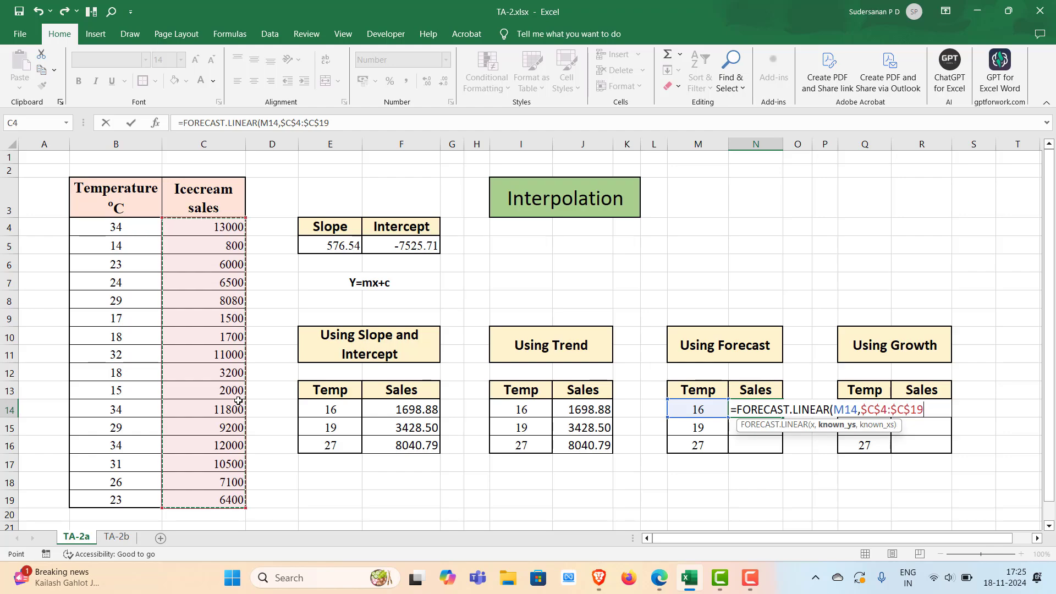
type(",")
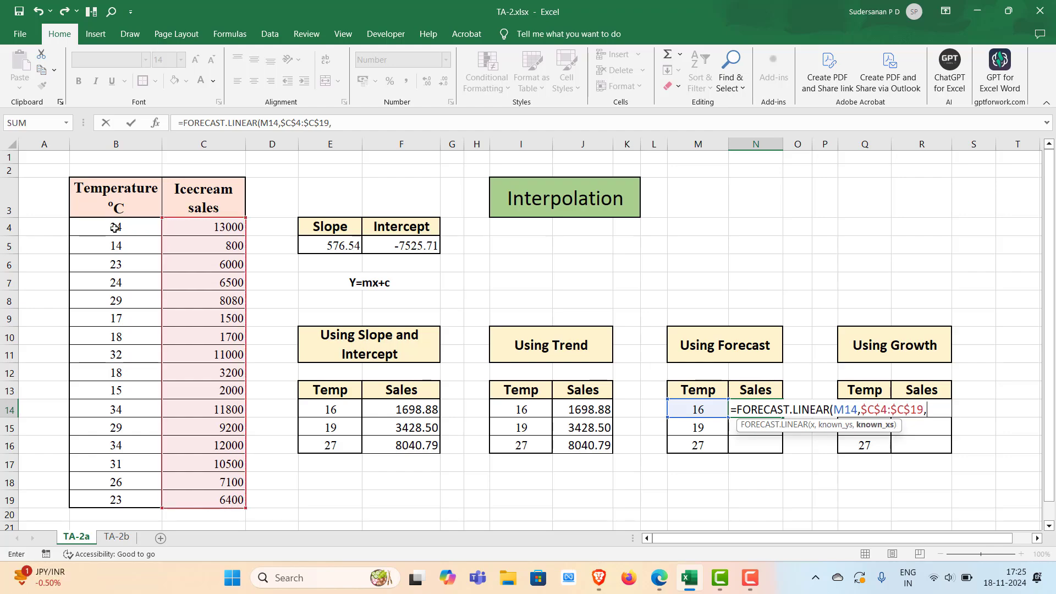
left_click_drag(115, 228, 89, 494)
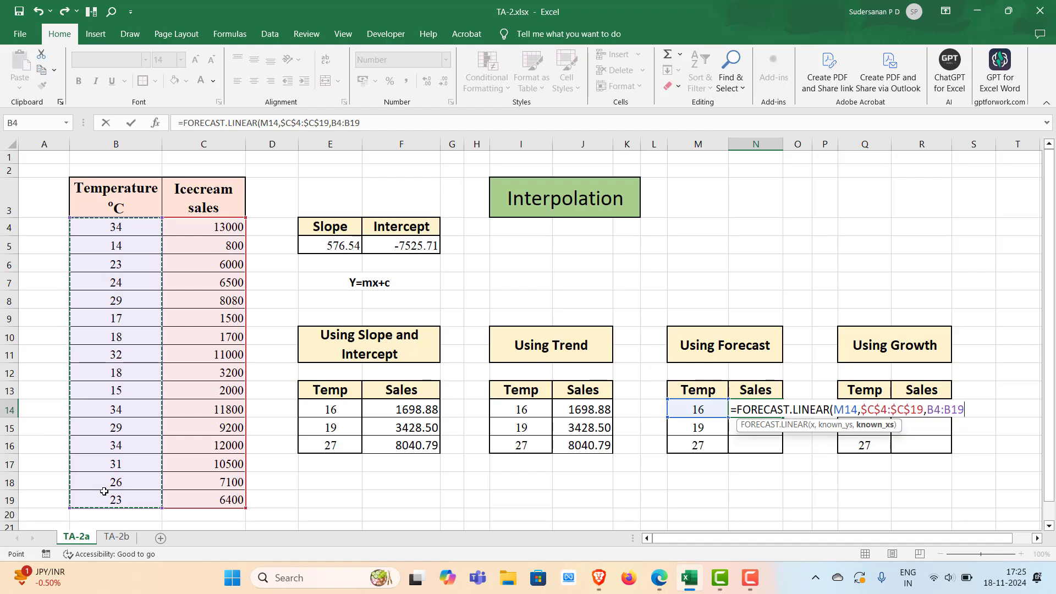
key("F4")
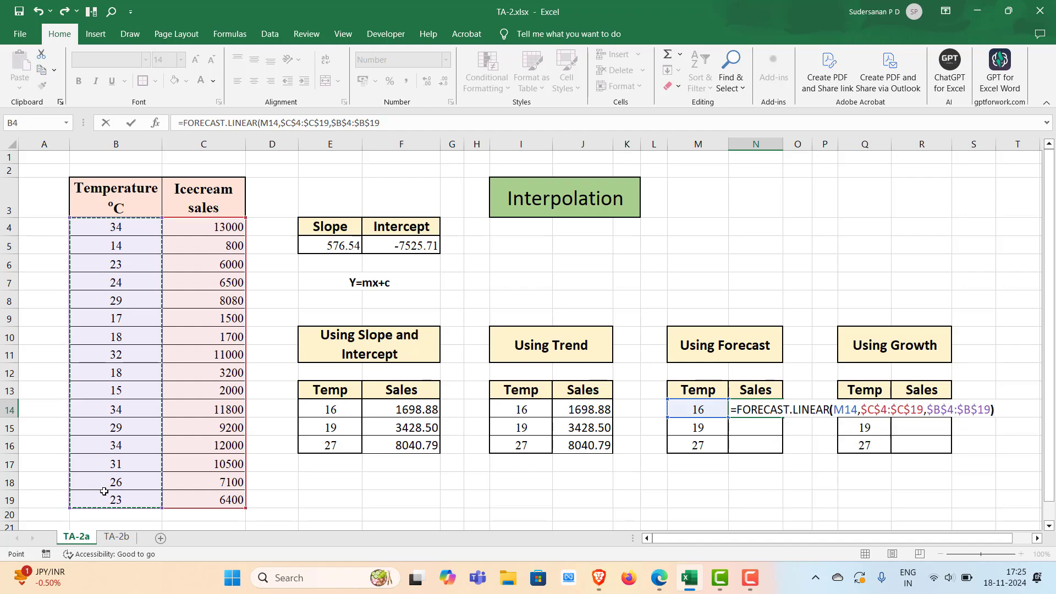
type(")")
key("Return")
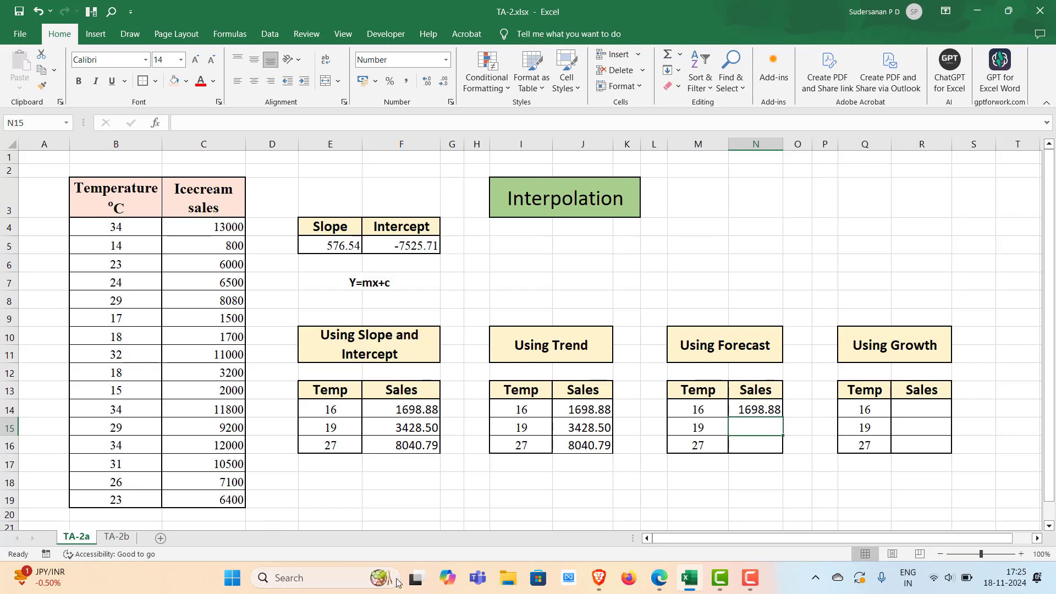
Fill the N14 forecast formula down to N16
left_click(751, 411)
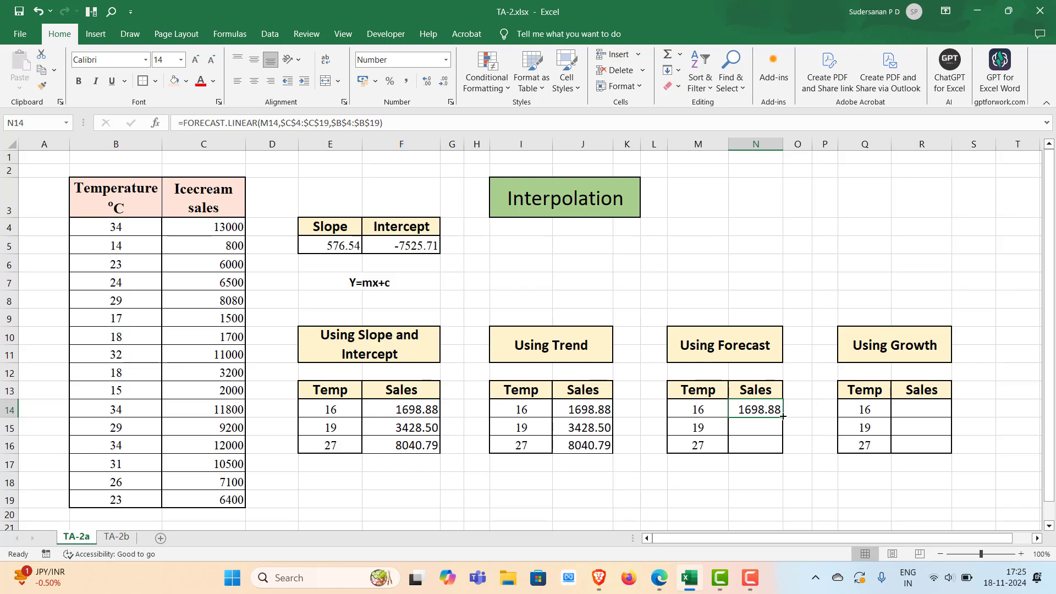
left_click_drag(783, 416, 776, 453)
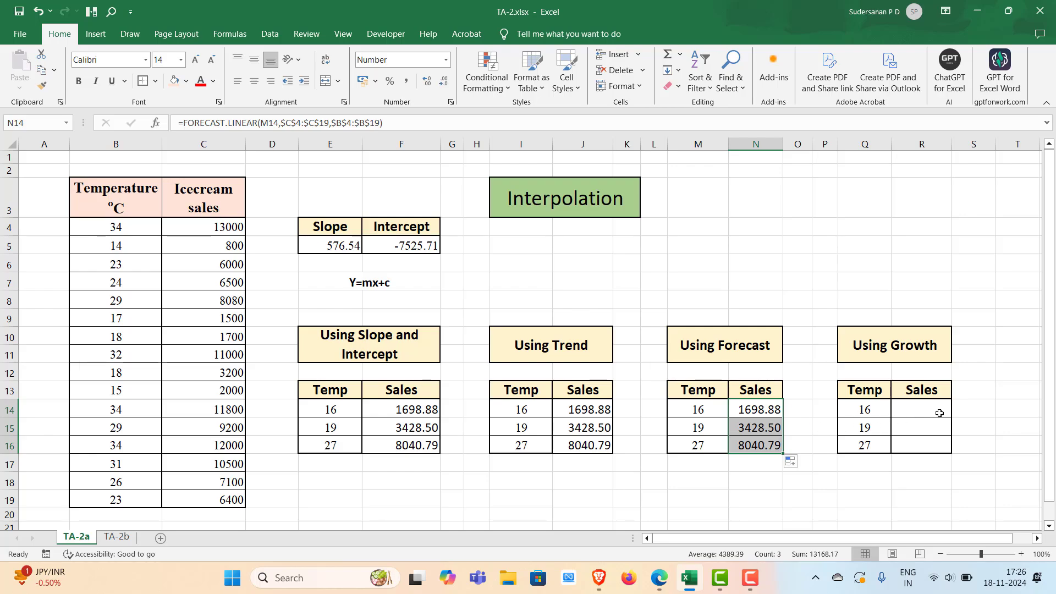
Start a GROWTH formula in R14 with the absolute sales range $C$4:$C$19 as known y values
double_click(907, 410)
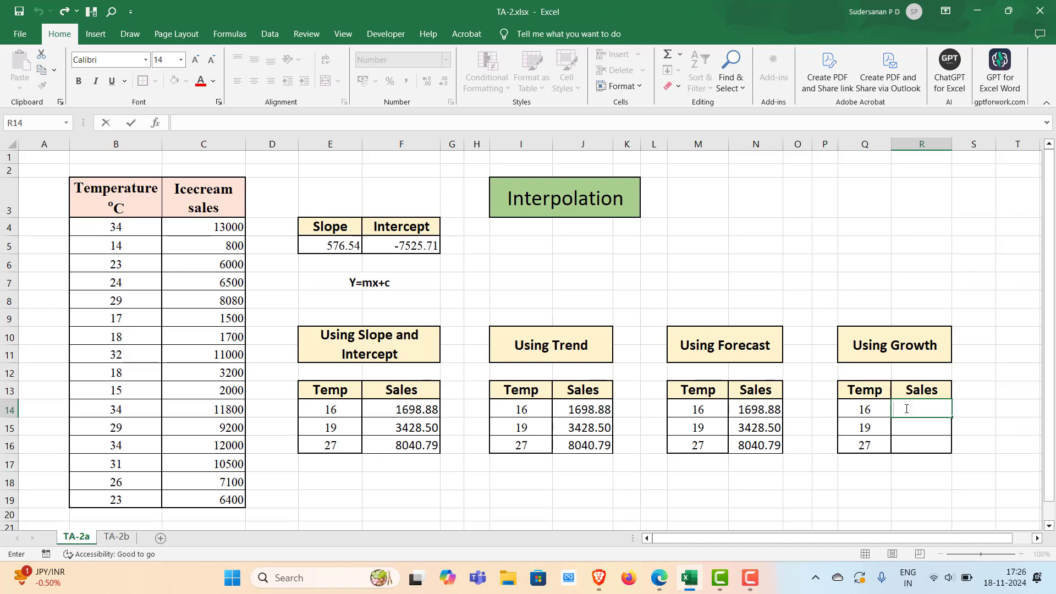
type("=gro")
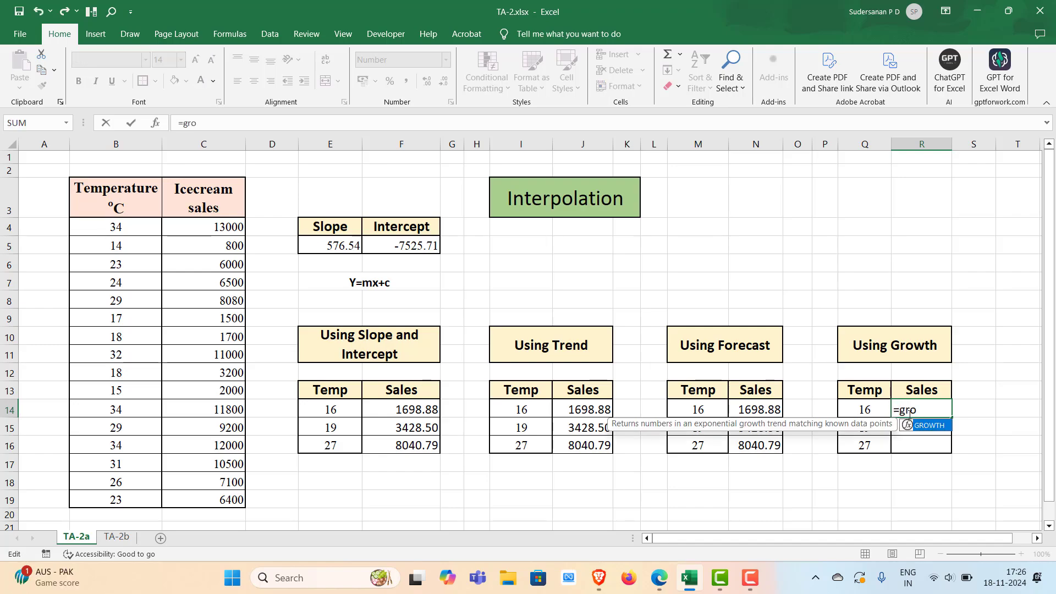
key("BackSpace")
key("BackSpace")
key("BackSpace")
type("gro")
key("Tab")
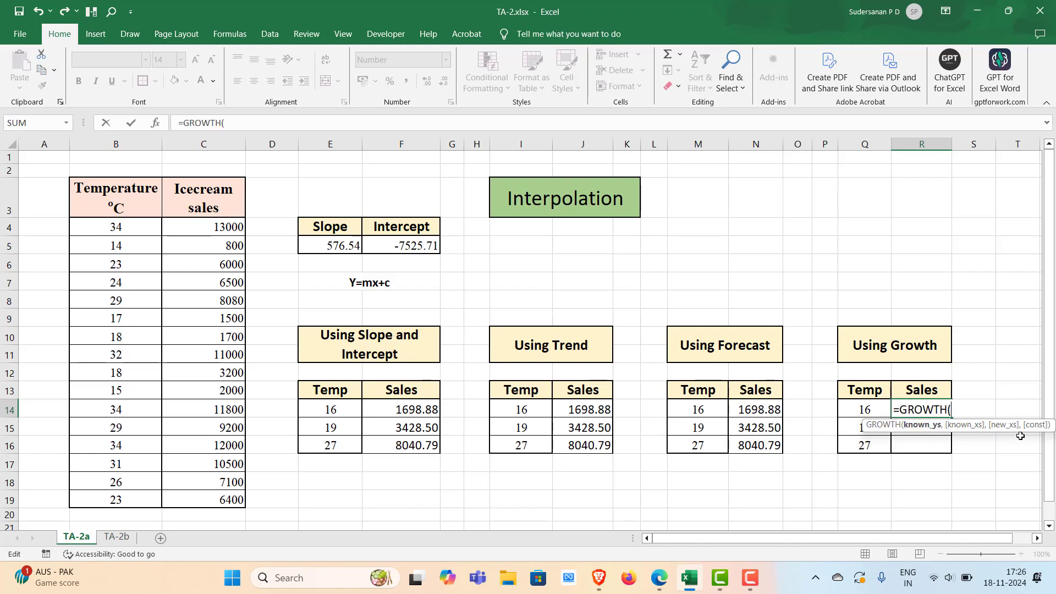
left_click_drag(216, 226, 214, 498)
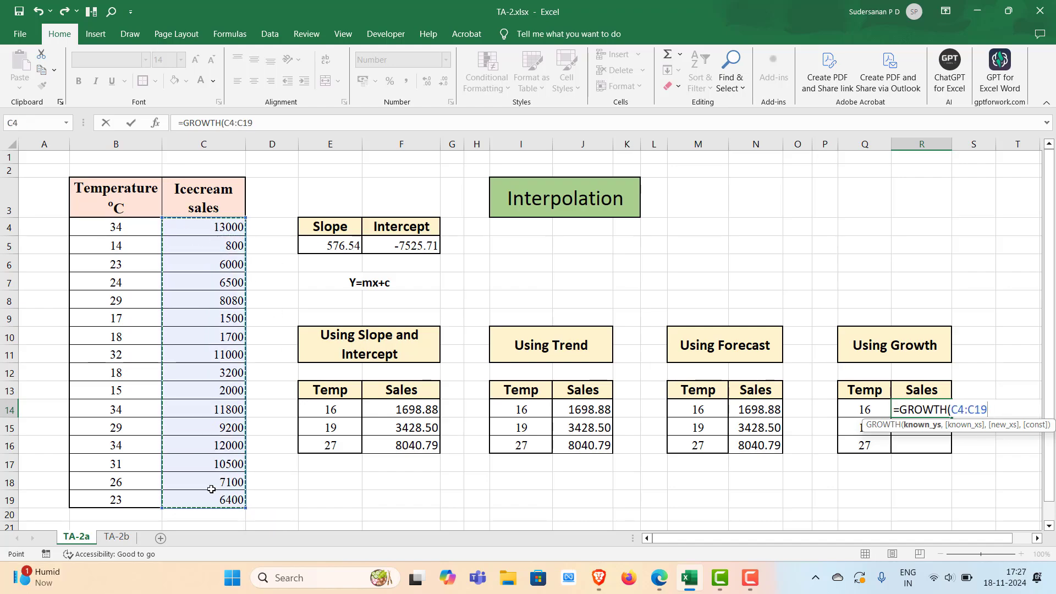
key("F4")
type(",")
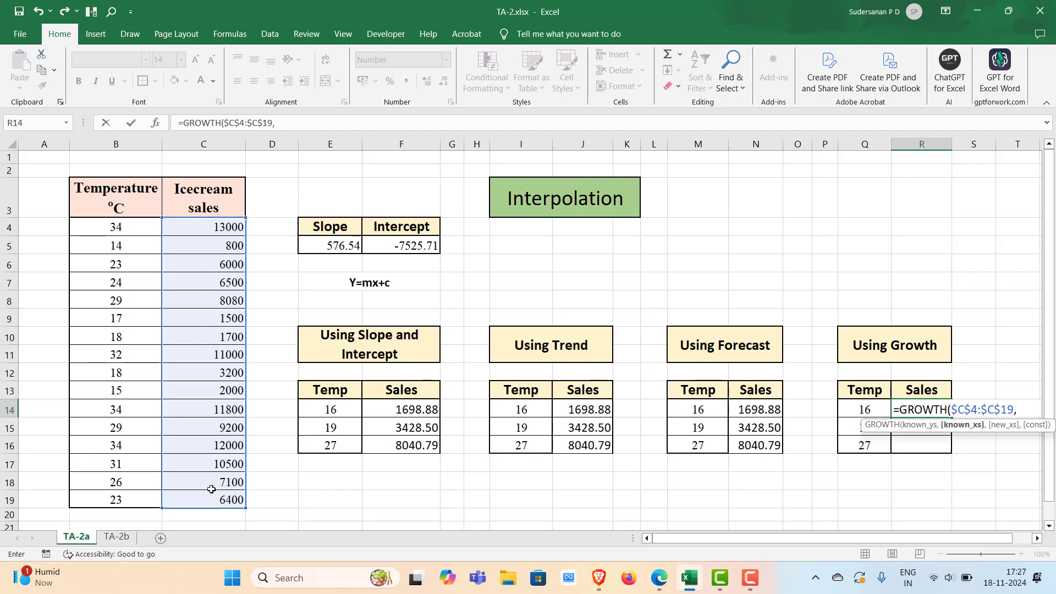
Complete the formula as =GROWTH($C$4:$C$19,$B$4:$B$19,Q14) using known temperatures and the temperature in Q14
left_click_drag(118, 229, 122, 495)
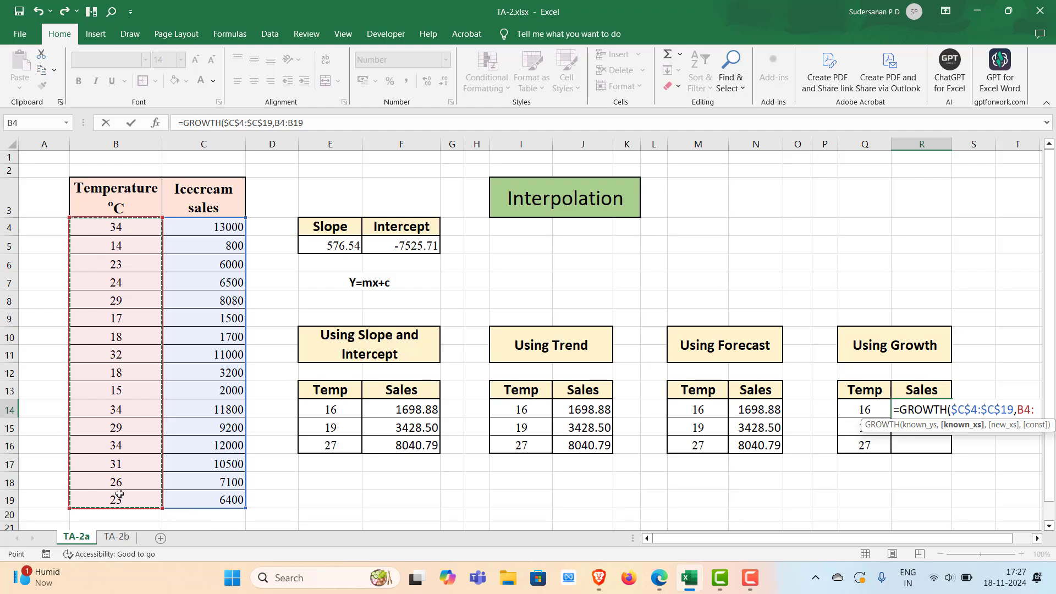
key("F4")
type(",")
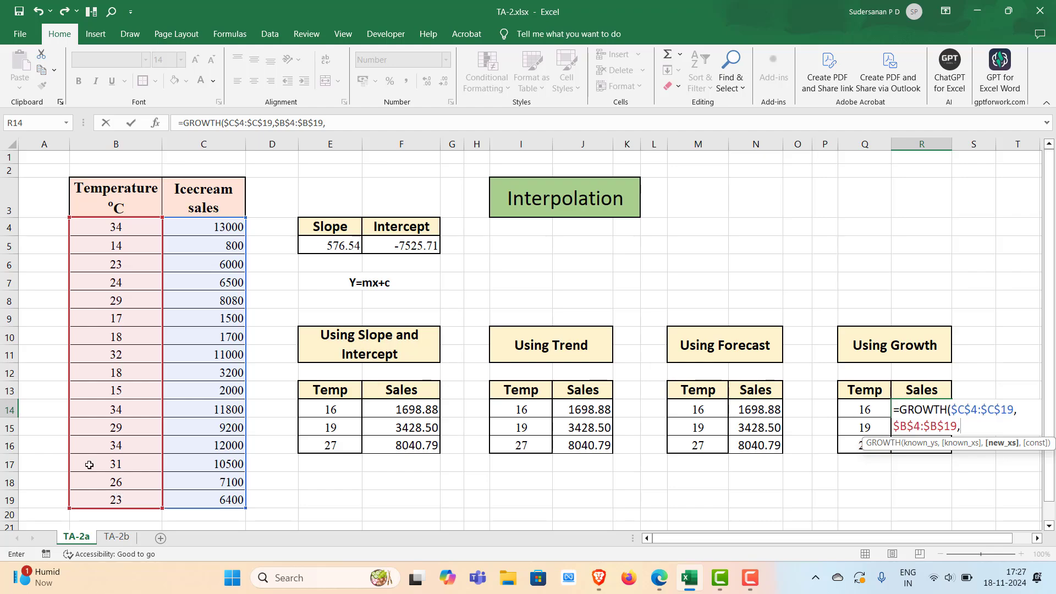
left_click(865, 409)
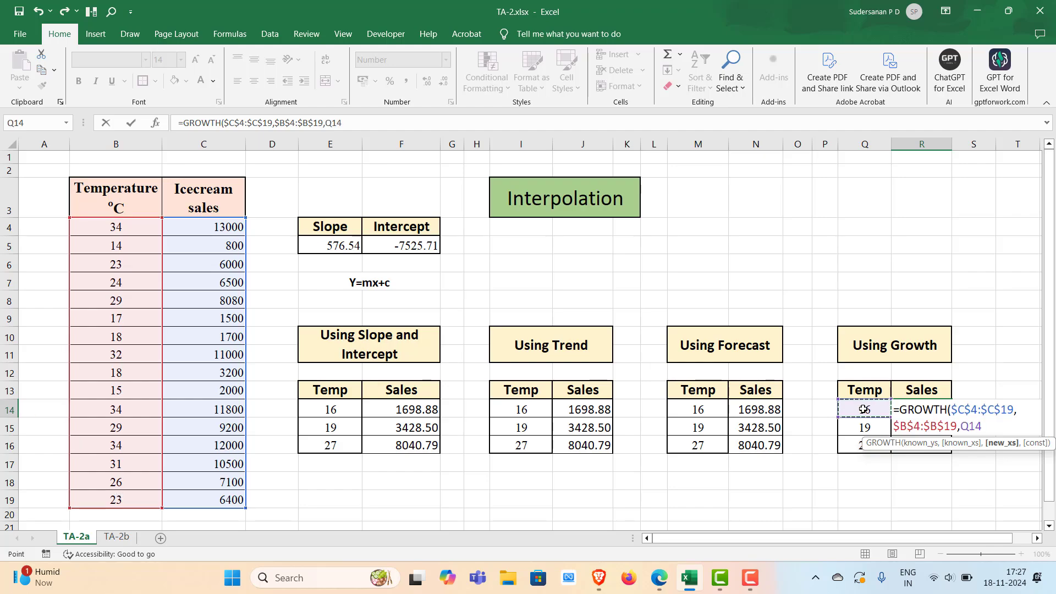
type(")")
key("Return")
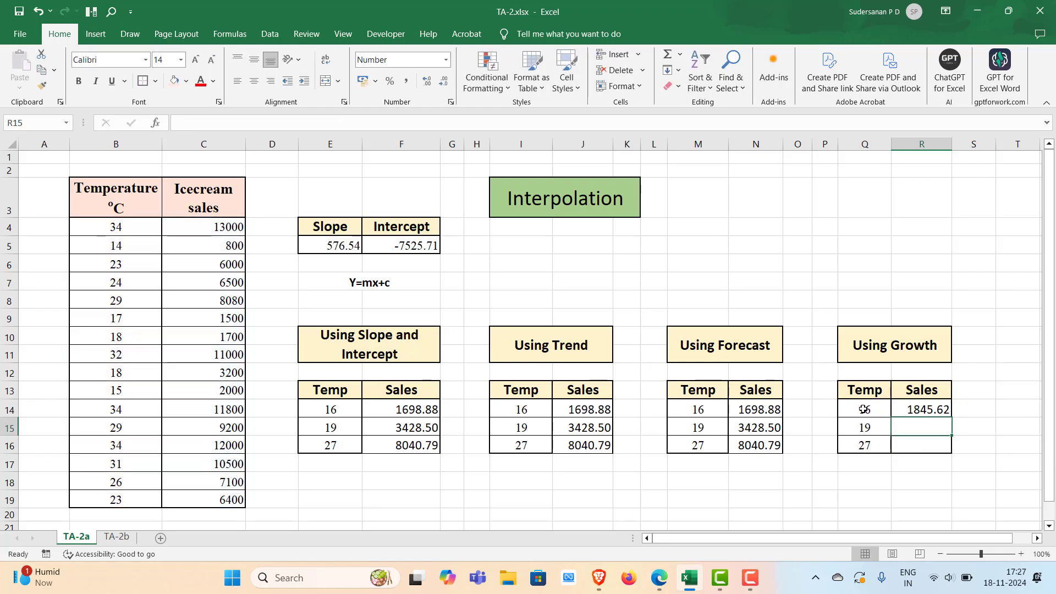
Fill the R14 GROWTH formula down to R16
left_click(939, 409)
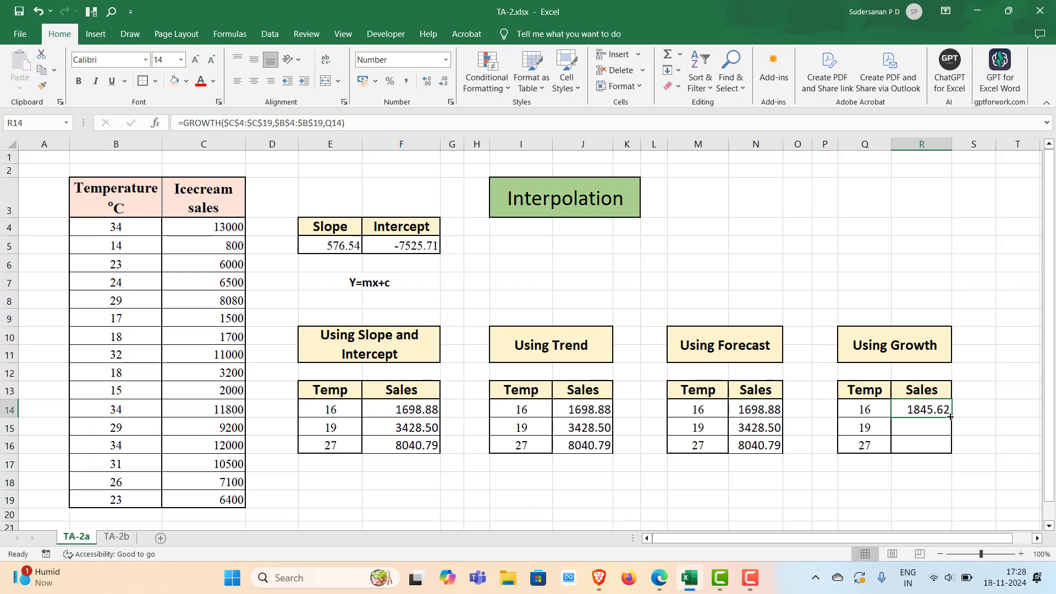
double_click(950, 417)
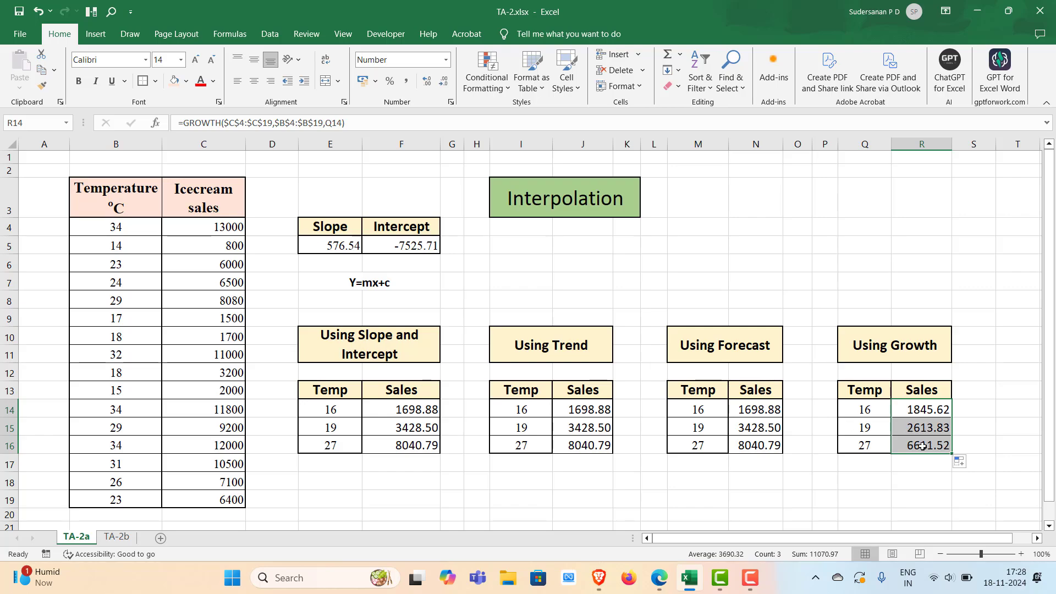
left_click(926, 429)
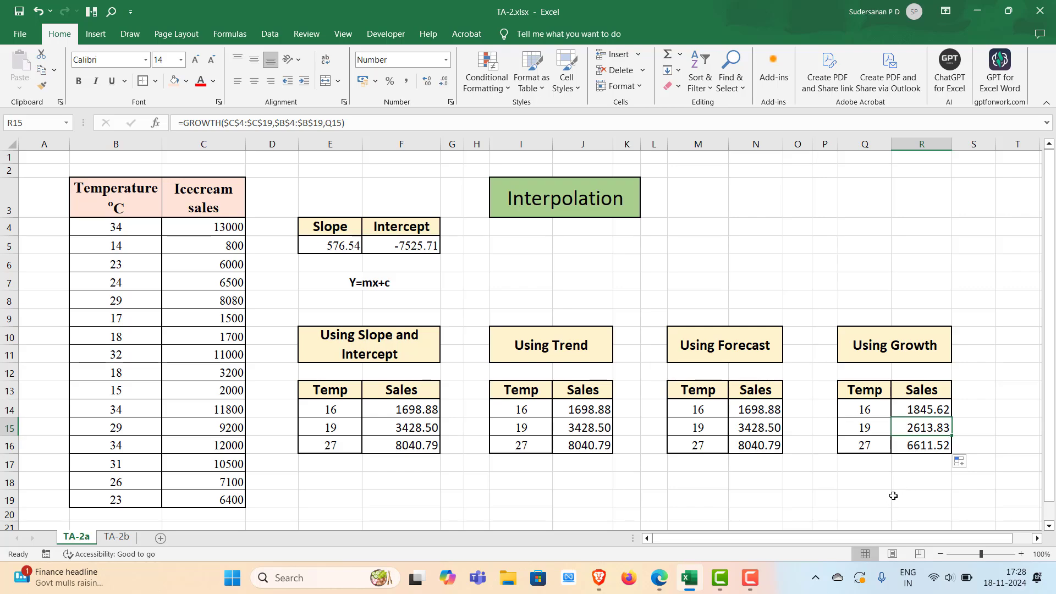
On the TA-2b sheet, enter =SLOPE(C4:C19,B4:B19) in E5 to compute the slope
left_click(116, 536)
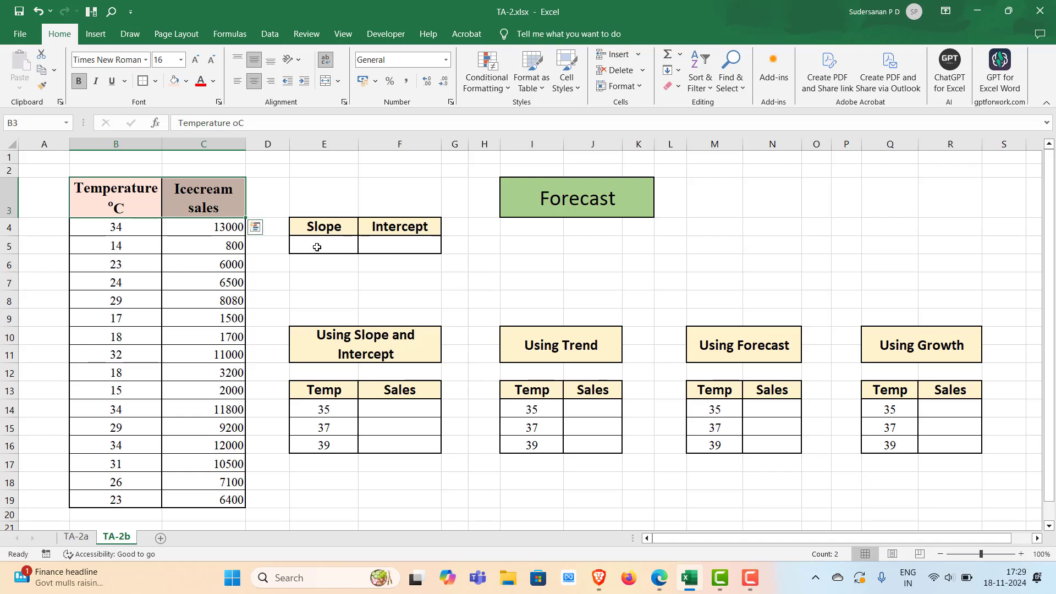
double_click(323, 247)
type("=slo")
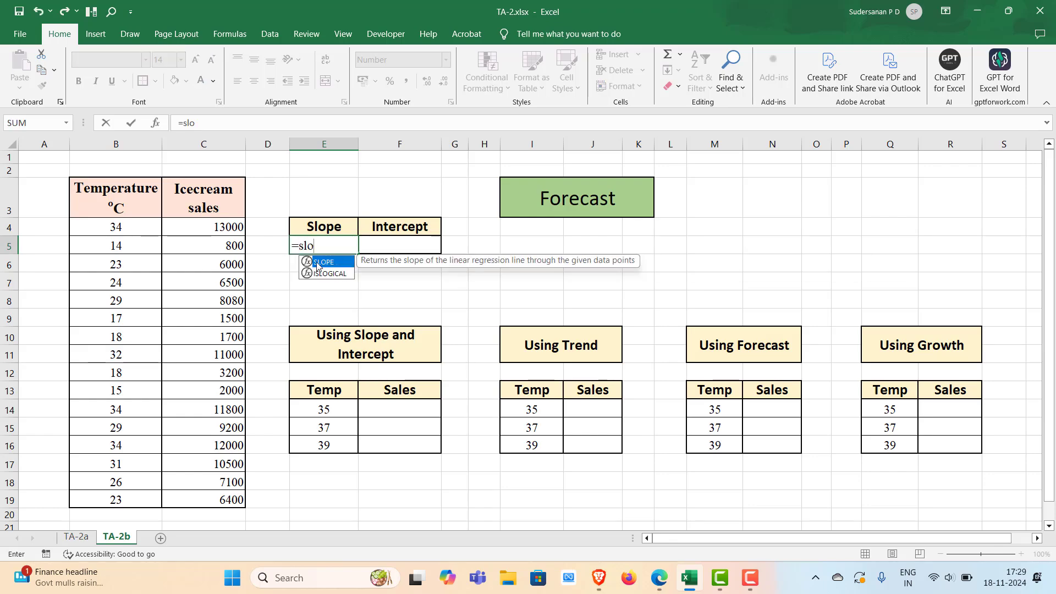
double_click(319, 262)
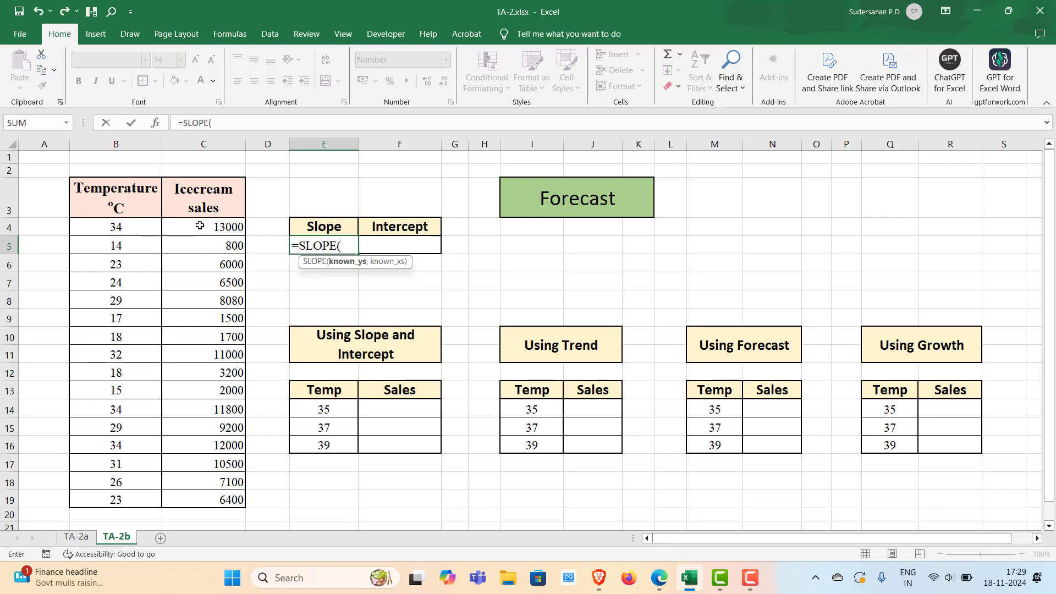
left_click_drag(203, 231, 203, 498)
type(",")
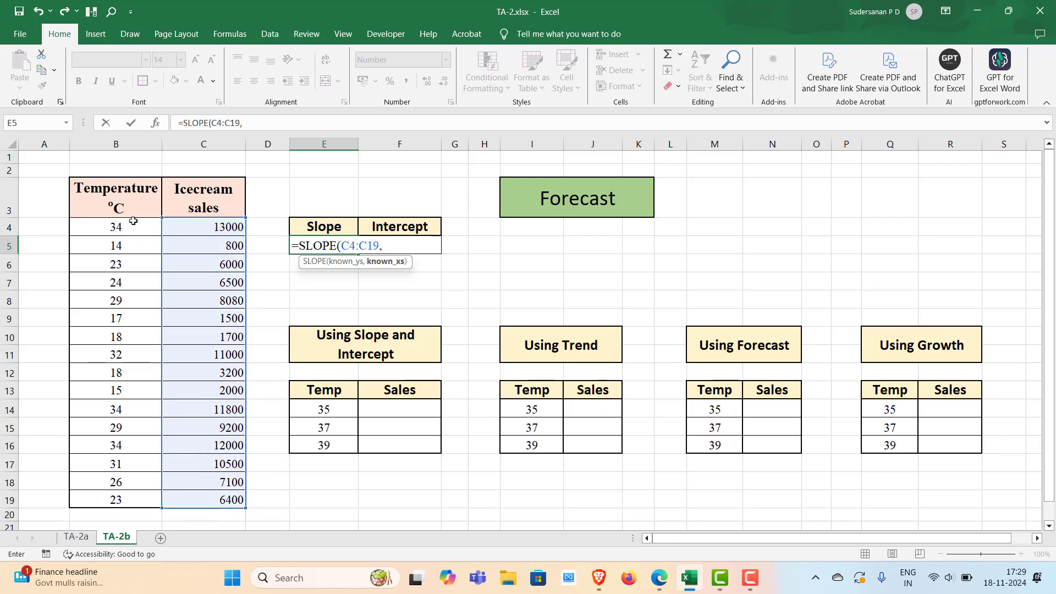
left_click_drag(132, 221, 132, 500)
type(")")
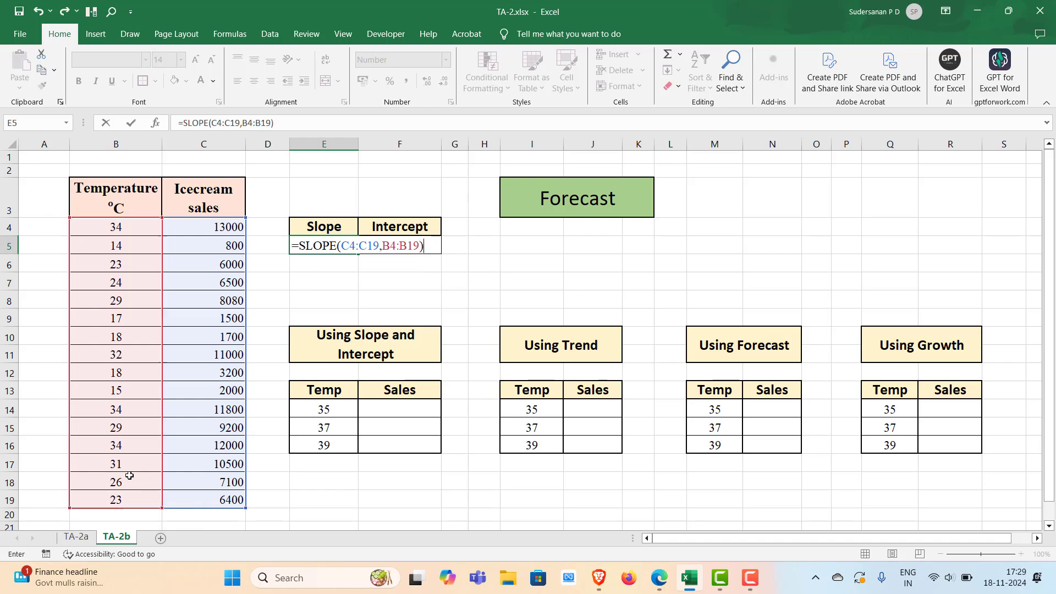
key("ctrl+Return")
key("Return")
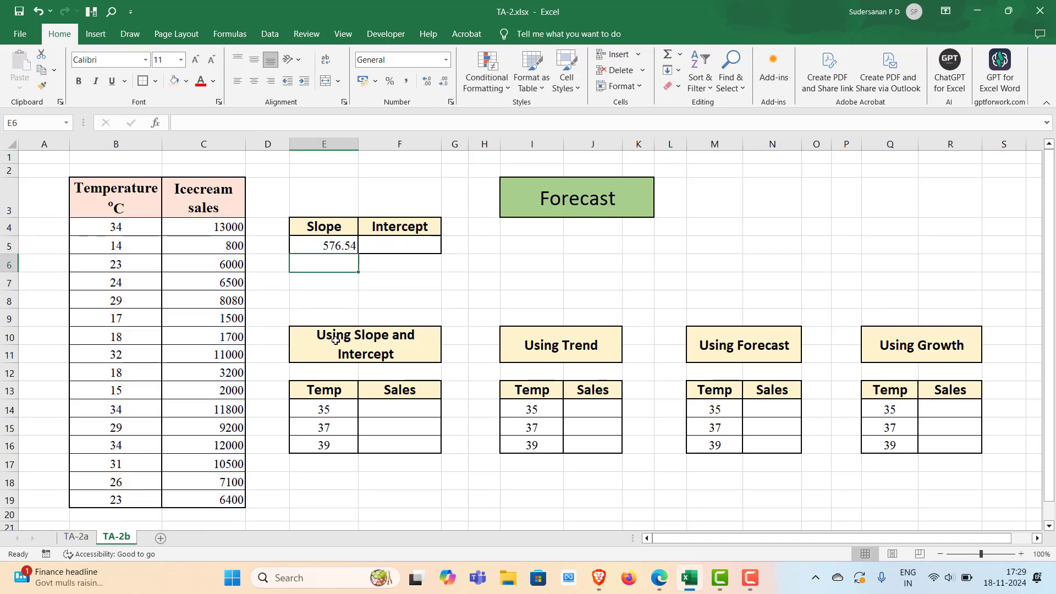
Enter =INTERCEPT(C4:C19,B4:B19) in F5 to compute the intercept
double_click(399, 247)
type("=")
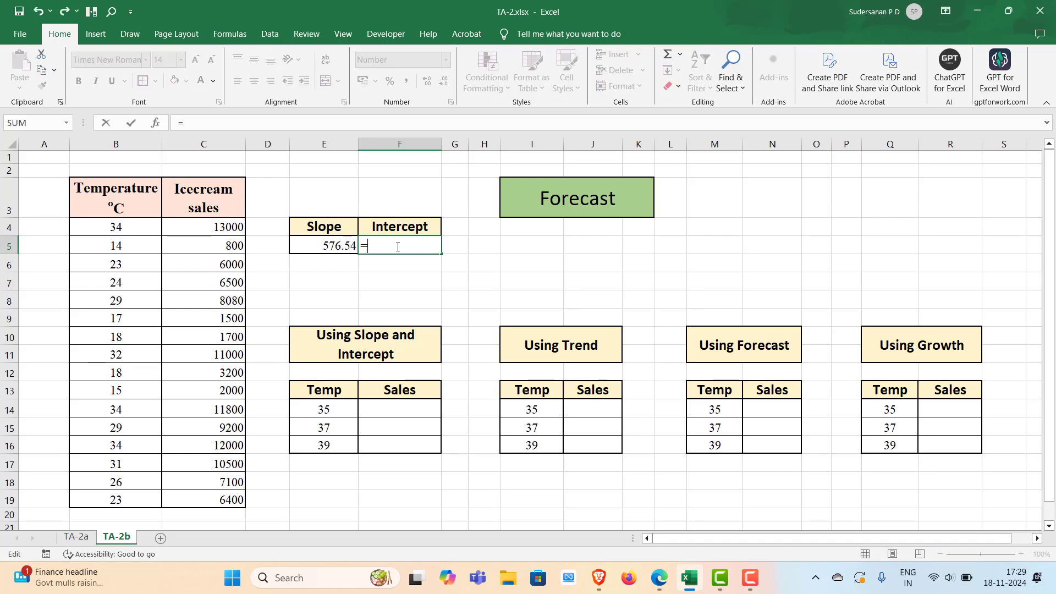
type("in")
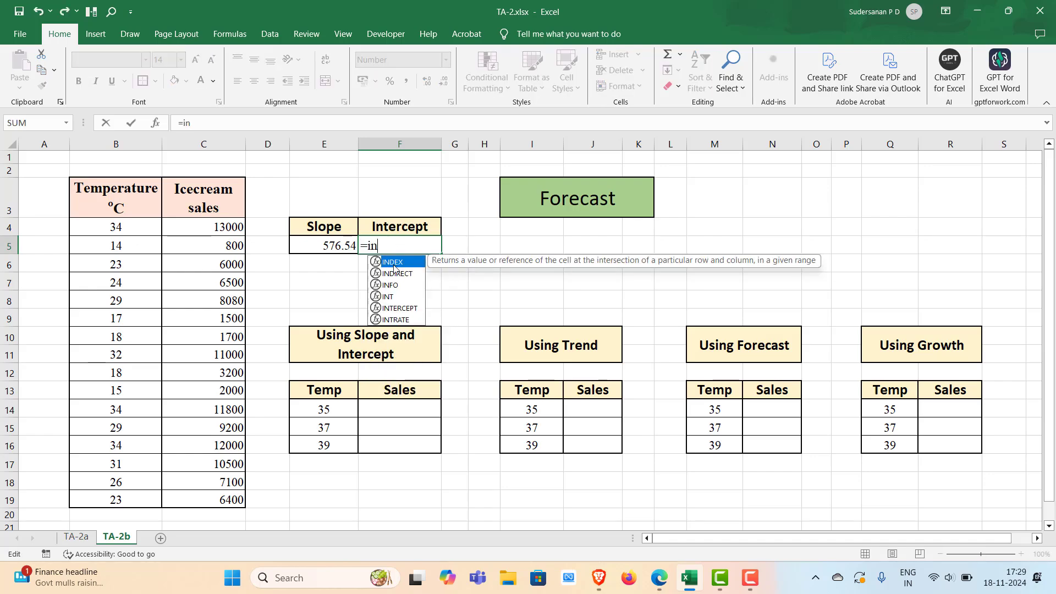
double_click(399, 308)
left_click_drag(204, 226, 190, 494)
type(",")
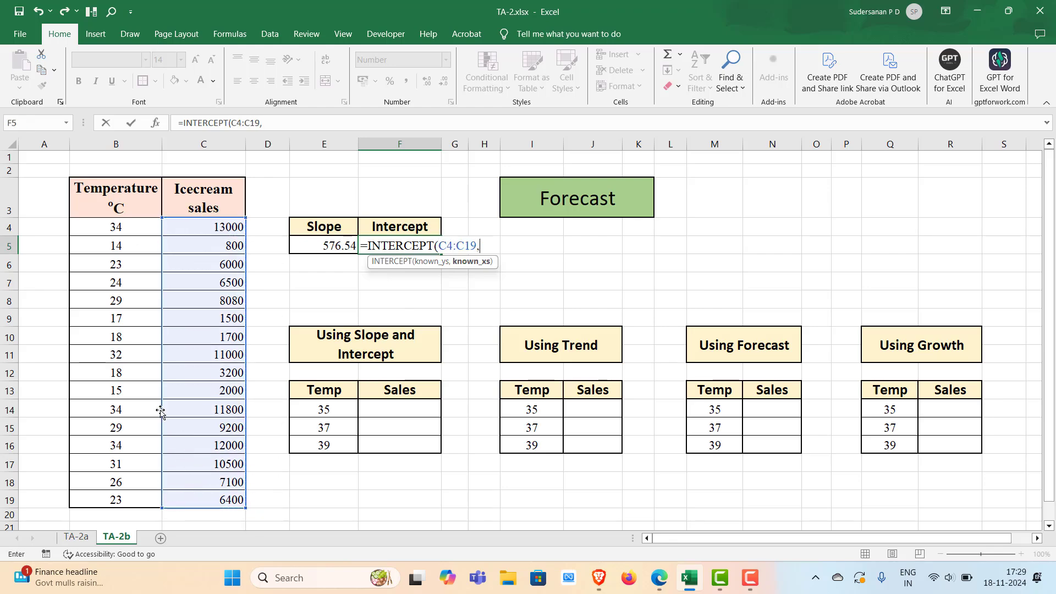
left_click(117, 233)
left_click_drag(117, 234, 110, 501)
type(")")
key("Return")
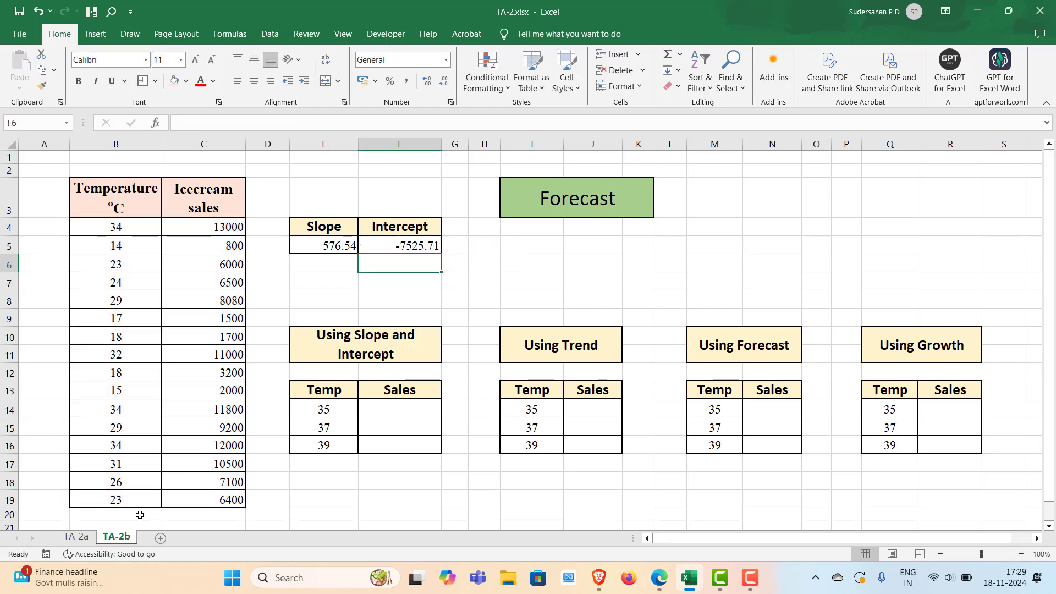
Enter =$E$5*E14+$F$5 in F14 to calculate sales from slope, temperature and intercept
double_click(380, 409)
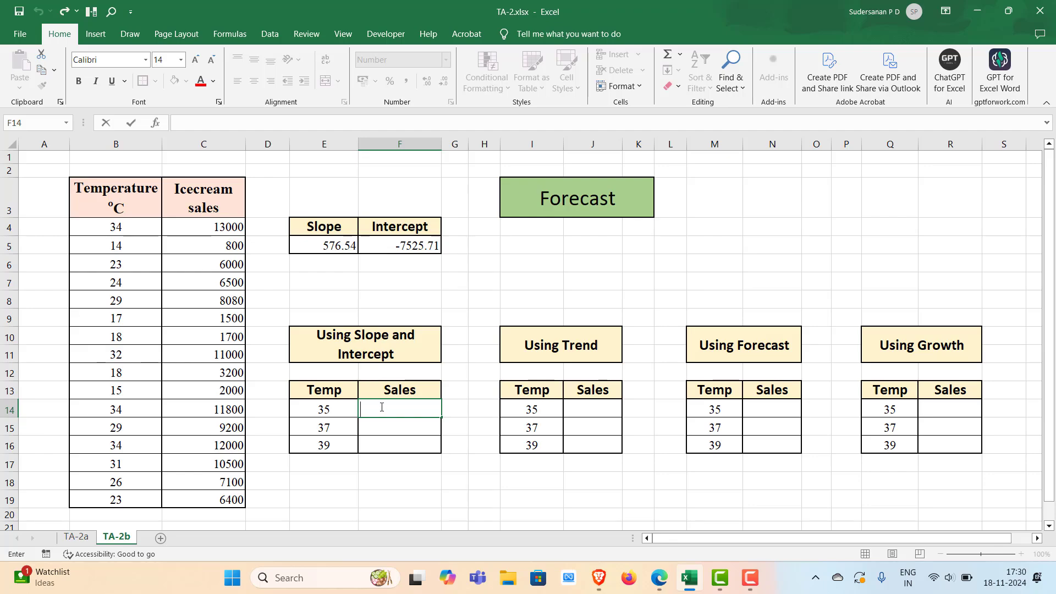
type("=")
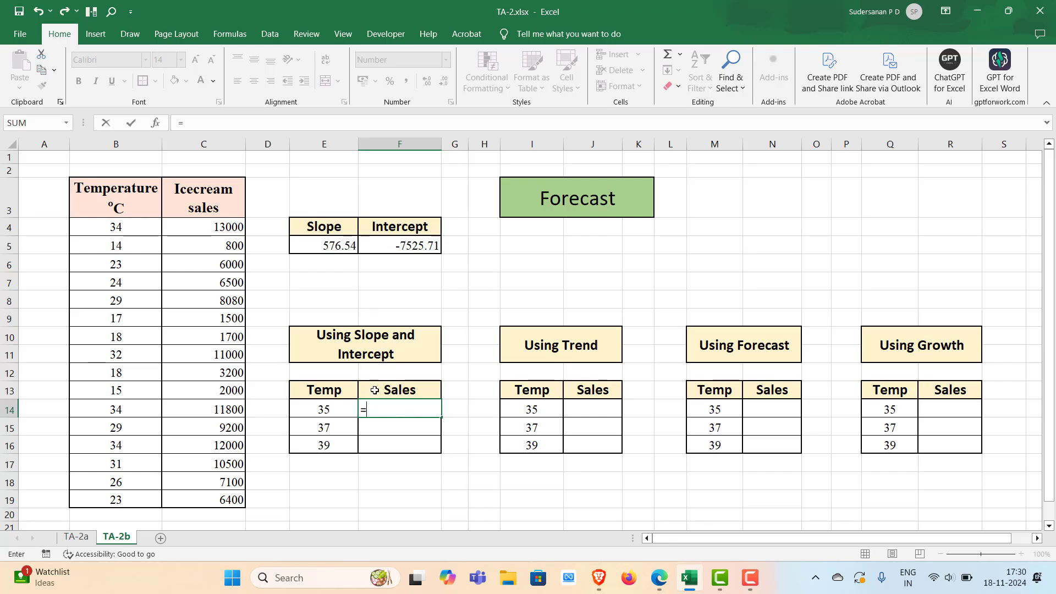
left_click(331, 246)
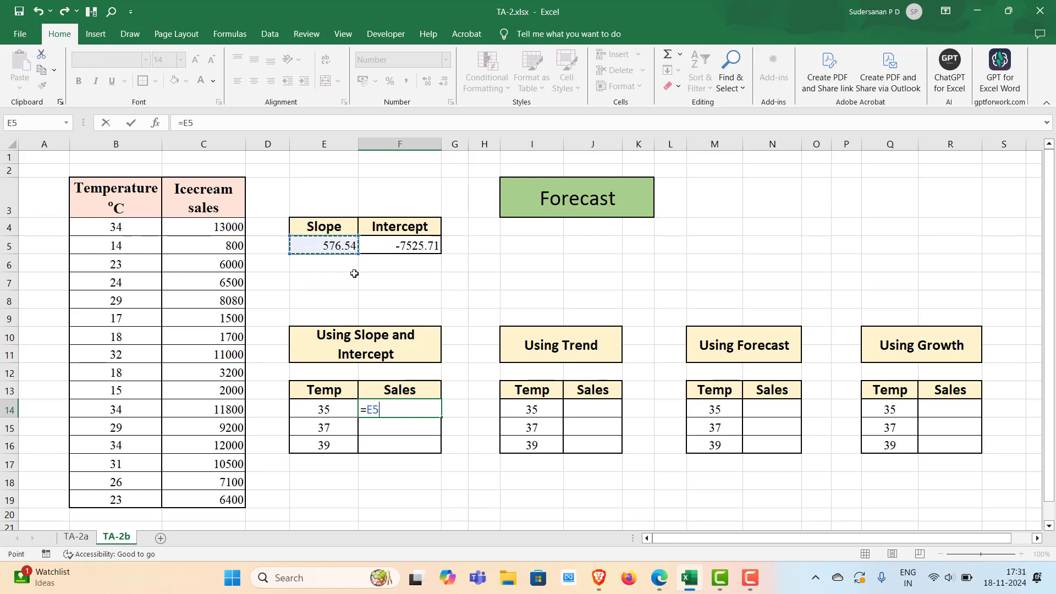
key("F4")
type("*")
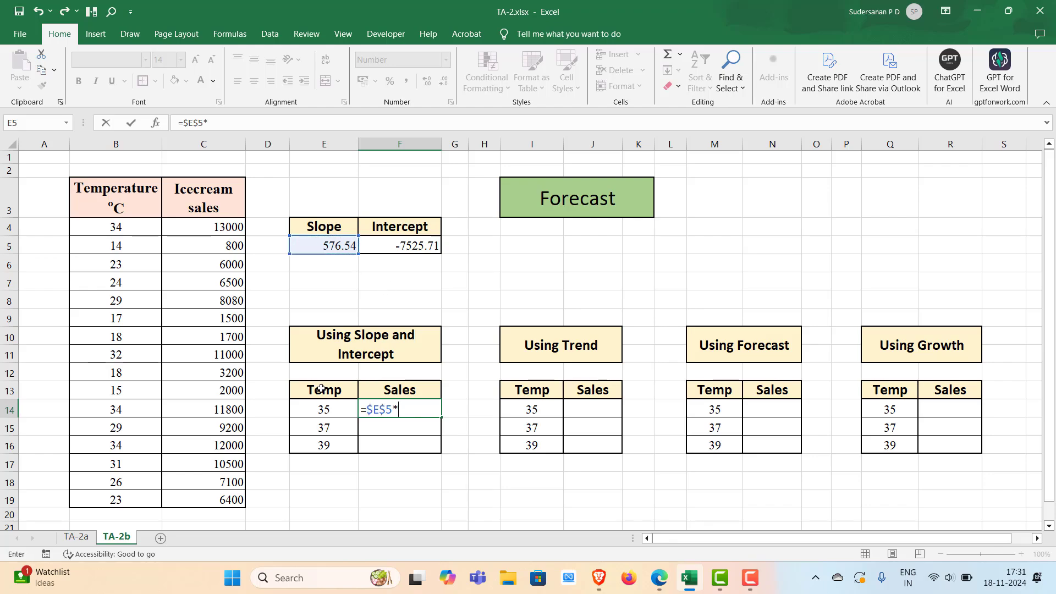
left_click(330, 409)
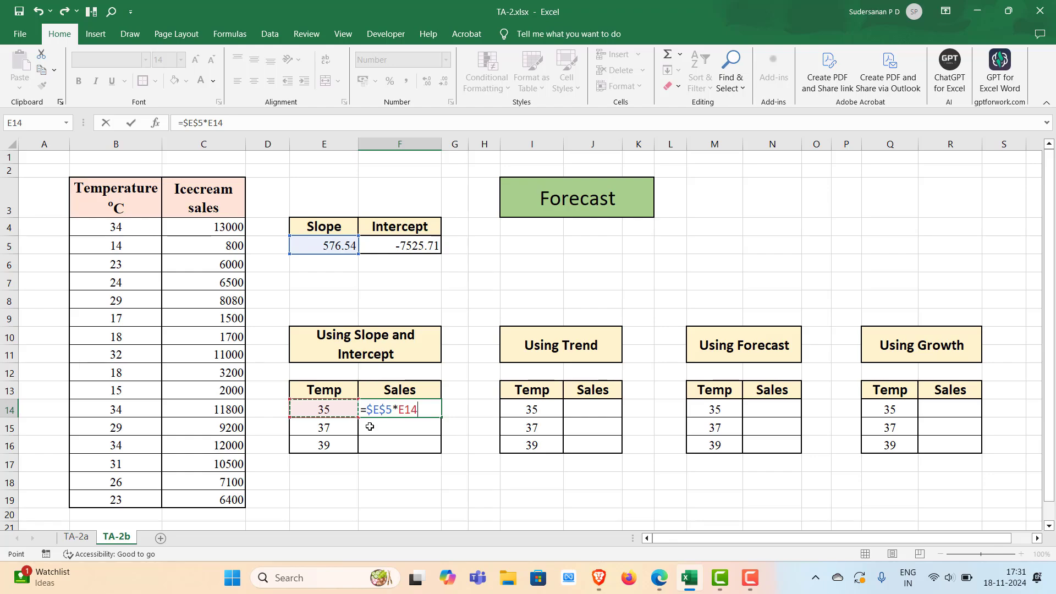
type("+")
left_click(405, 246)
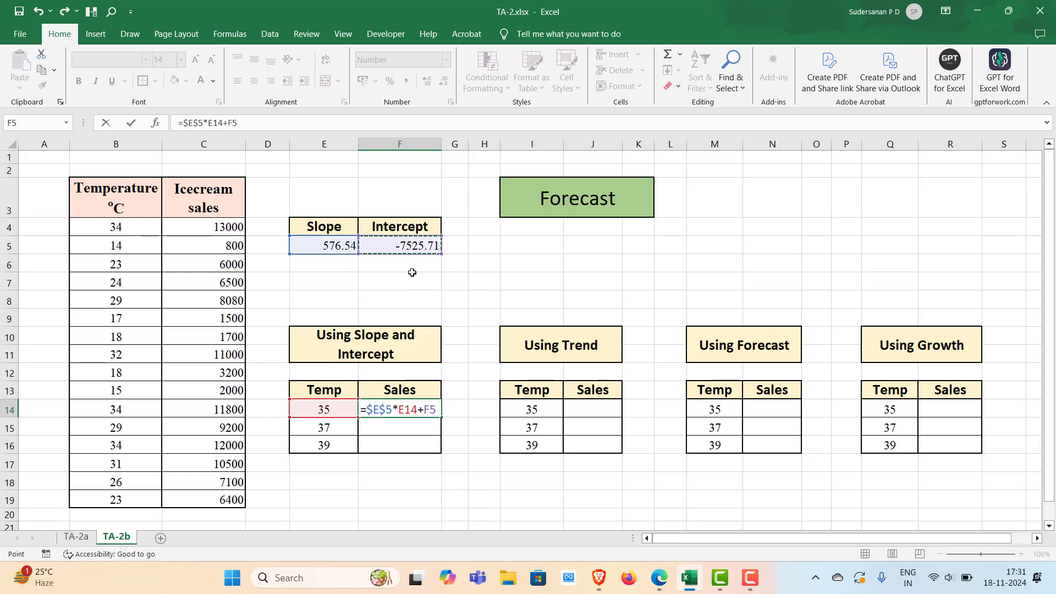
key("F4")
key("Return")
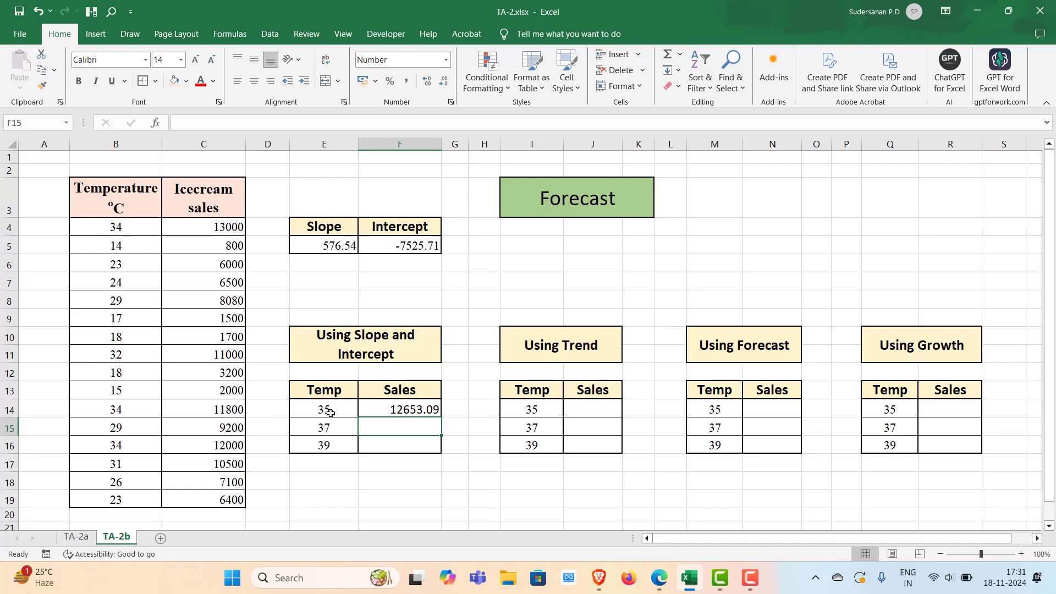
Fill the F14 sales formula down to F16
left_click(420, 409)
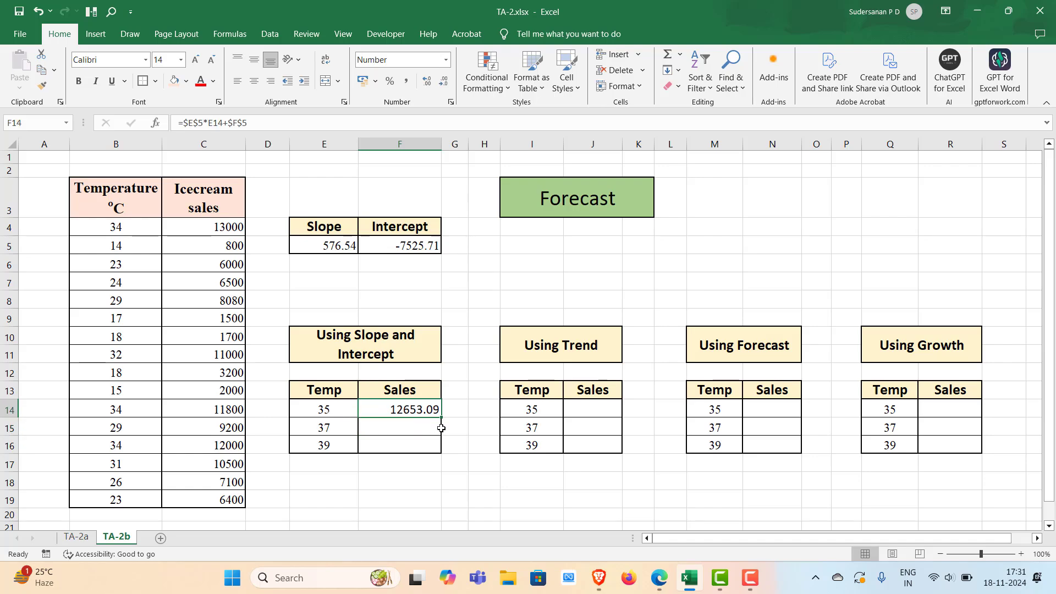
left_click_drag(441, 417, 435, 448)
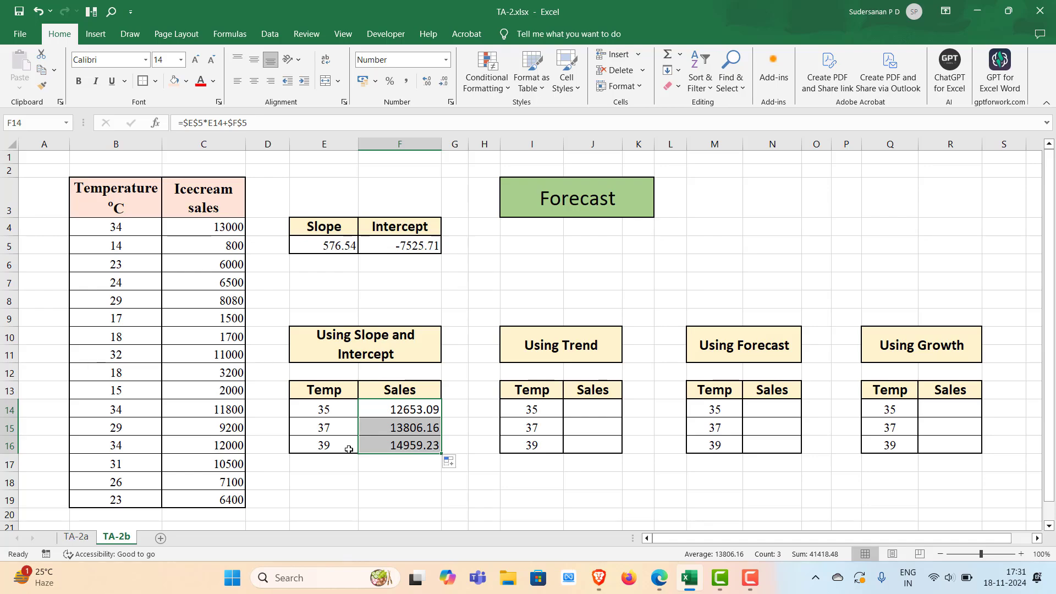
Enter =TREND($C$4:$C$19,$B$4:$B$19,I14) in J14 and fill it down to J16
double_click(579, 408)
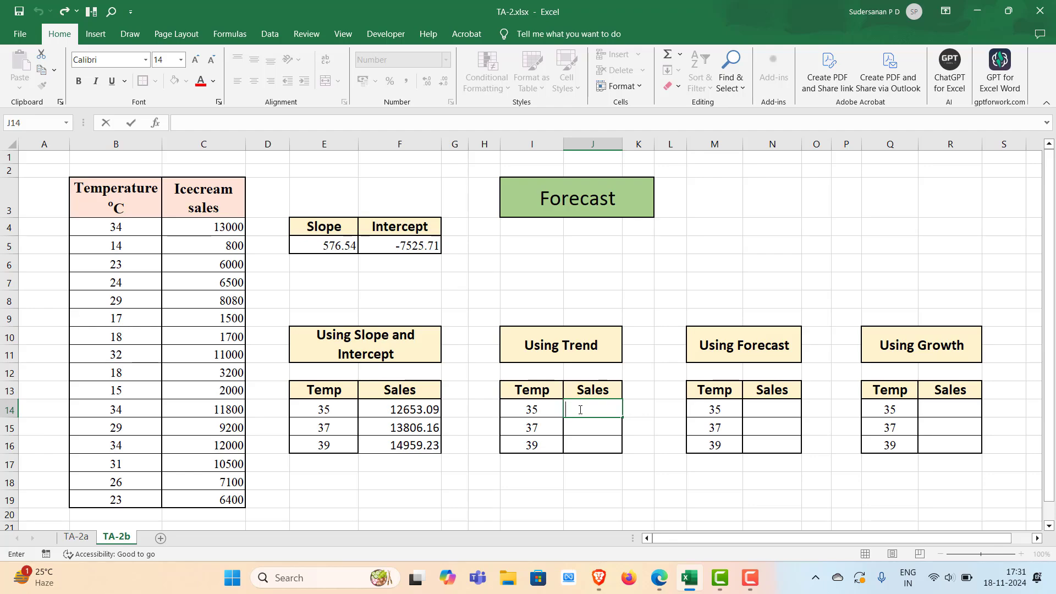
type("=tre")
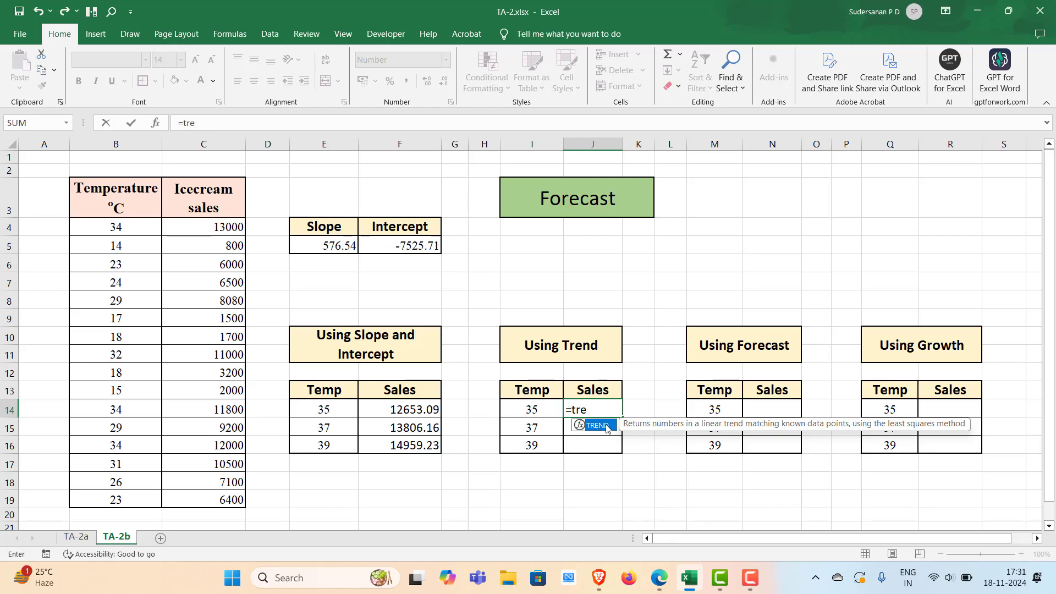
double_click(602, 424)
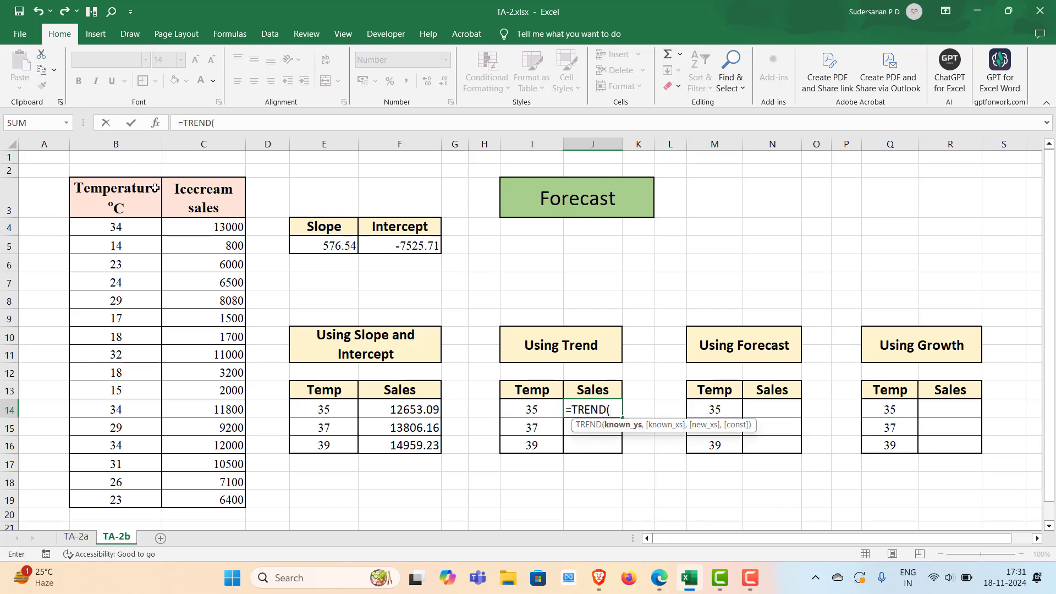
left_click_drag(211, 228, 205, 500)
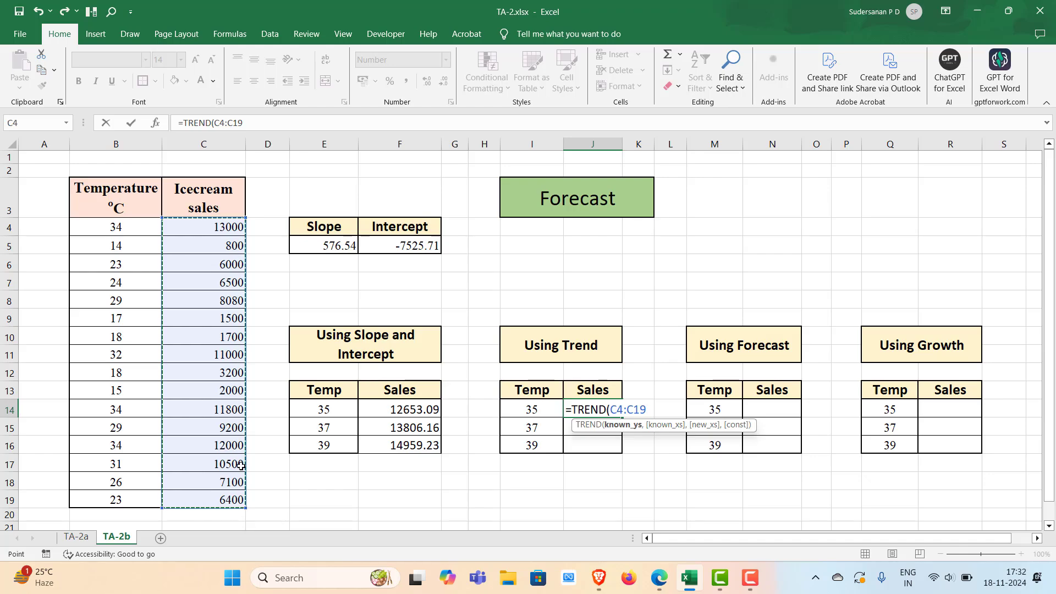
key("F4")
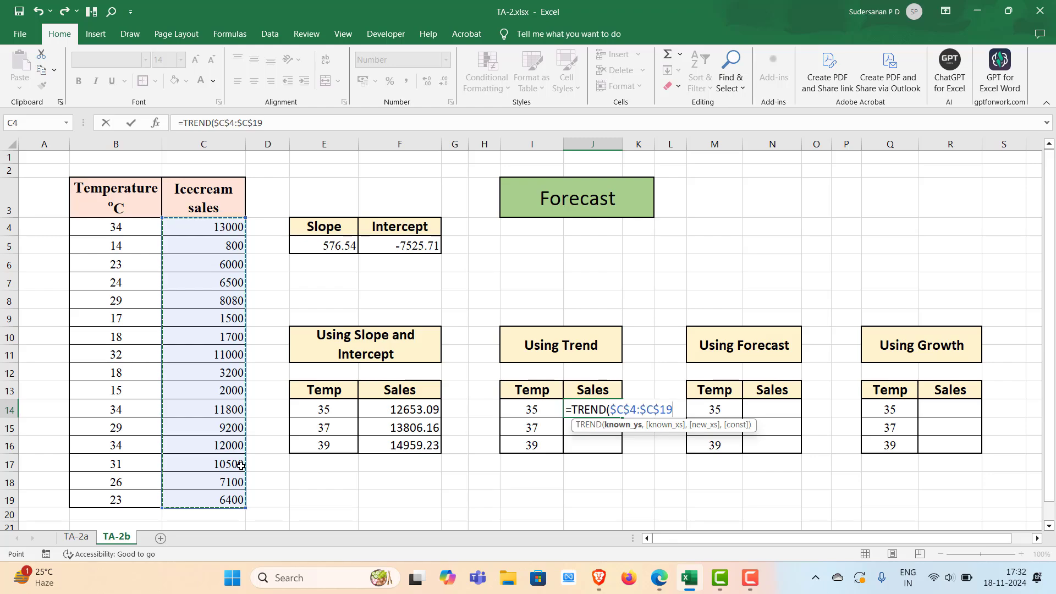
type(",")
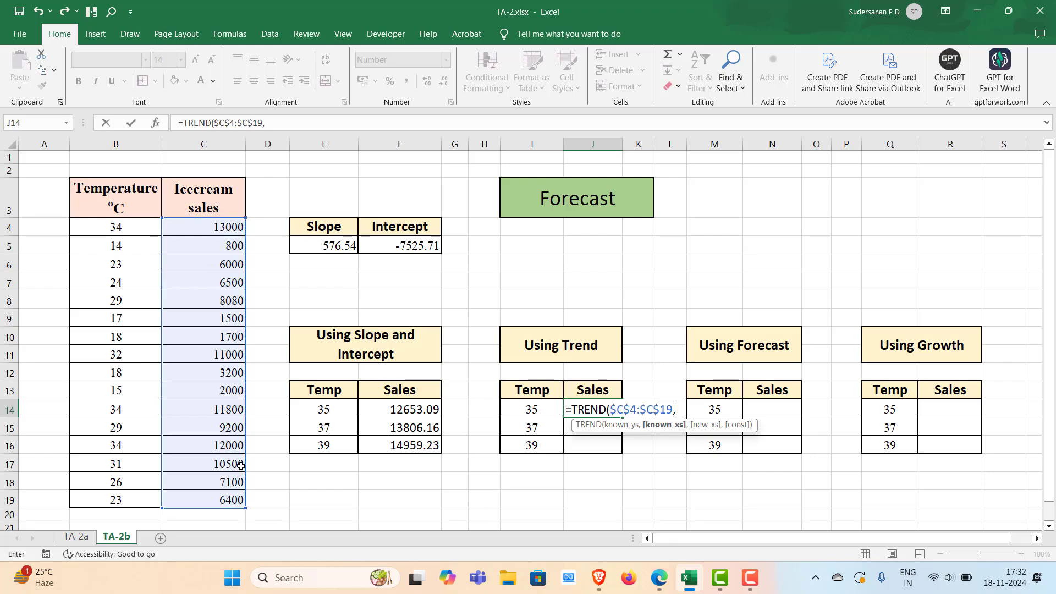
left_click_drag(116, 228, 108, 494)
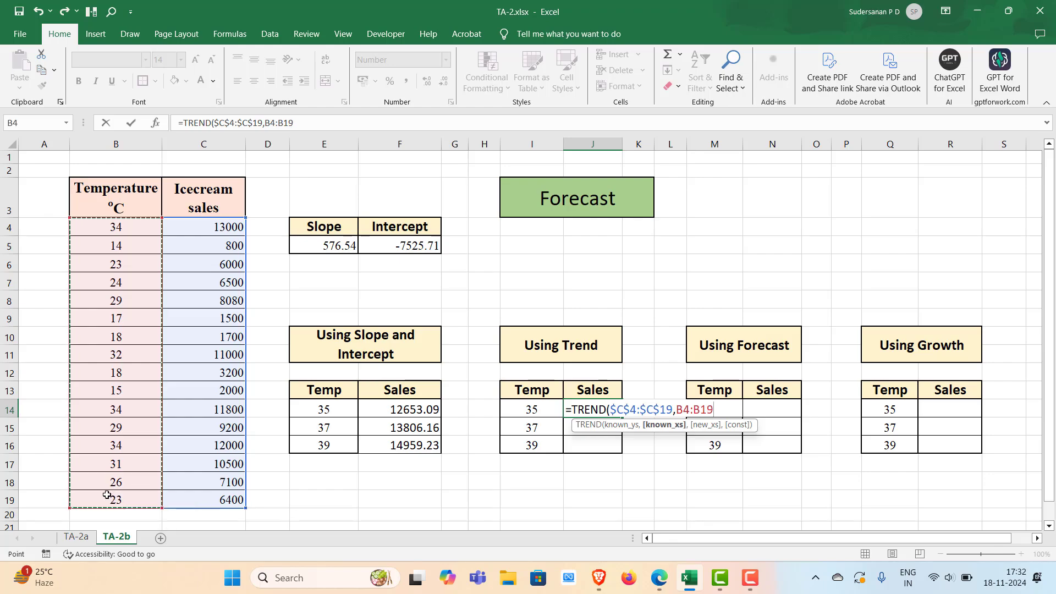
key("F4")
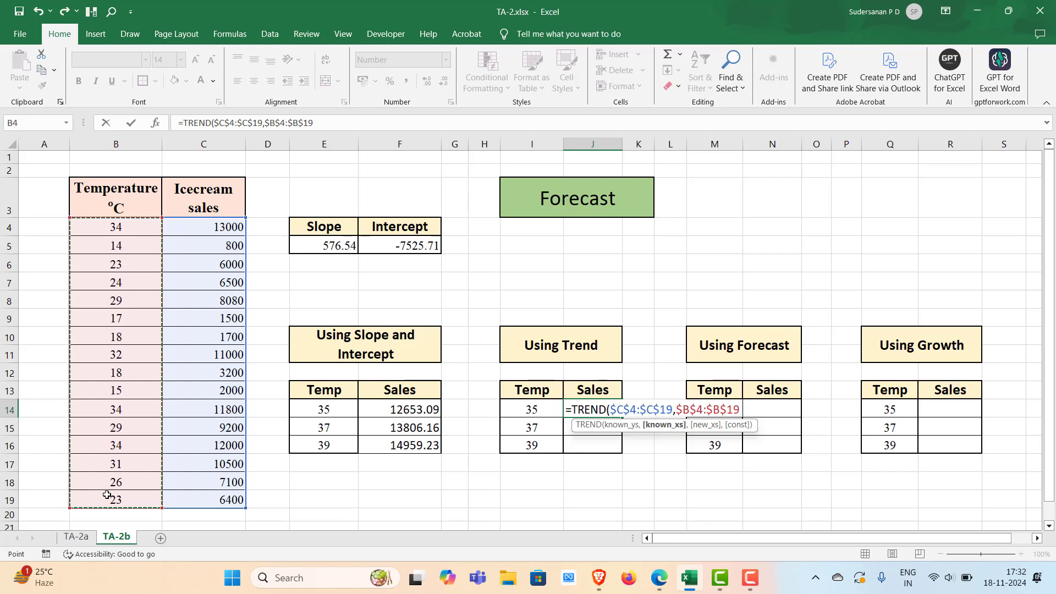
type(",")
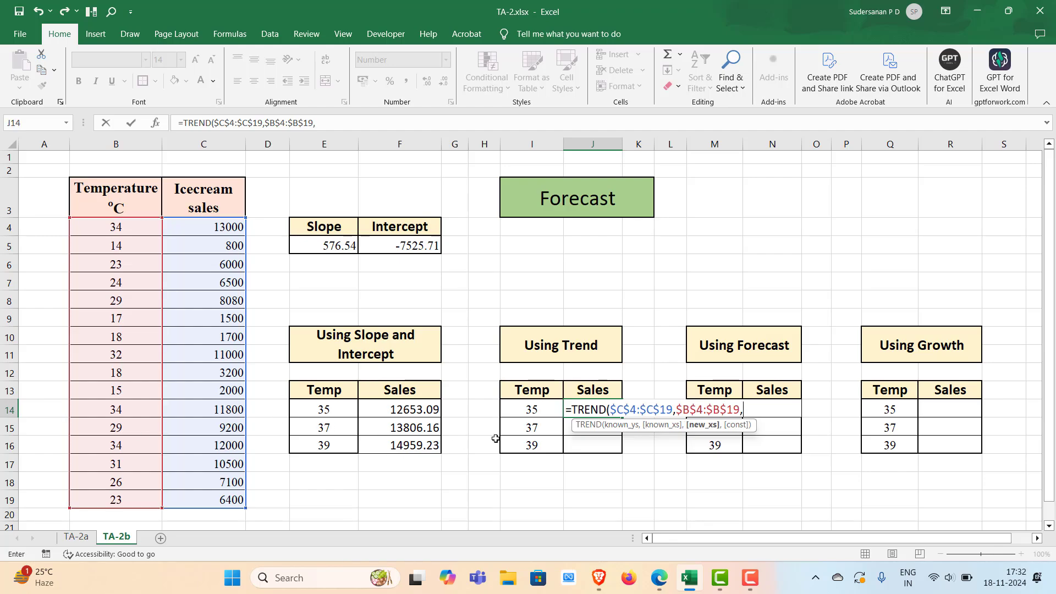
left_click(532, 411)
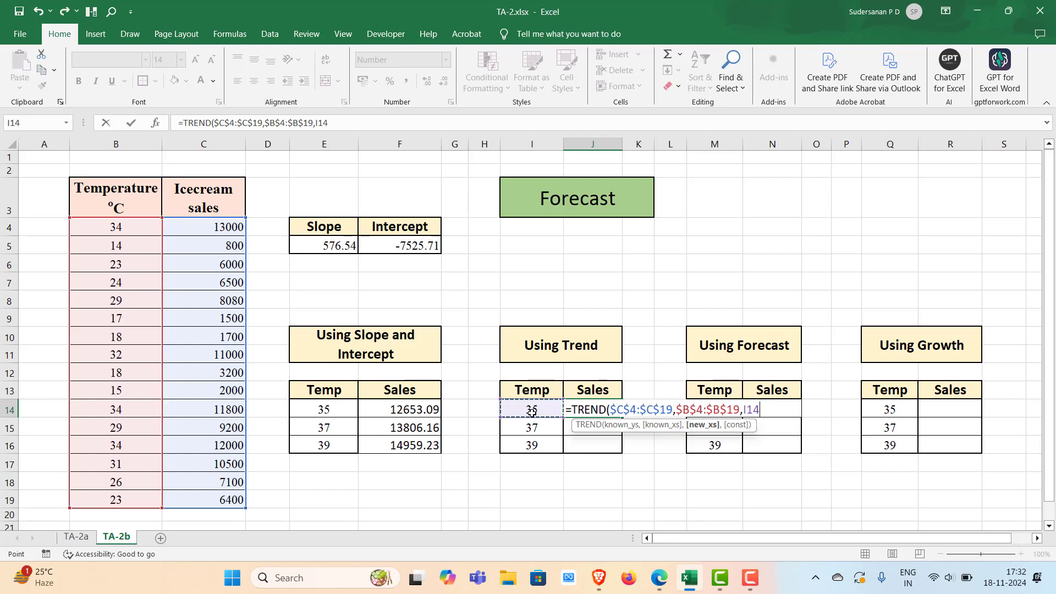
key("Return")
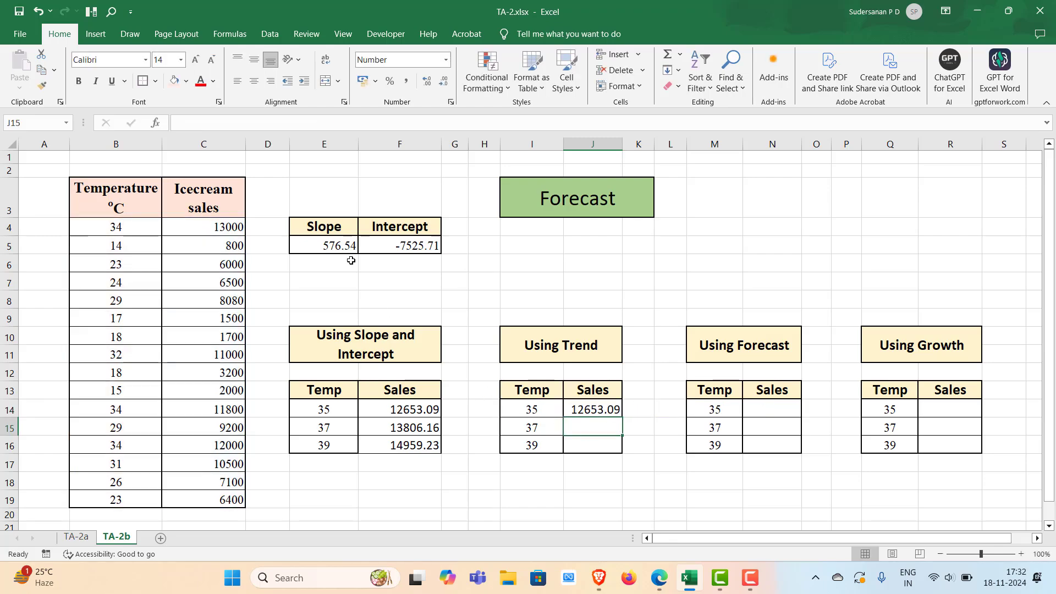
left_click(602, 412)
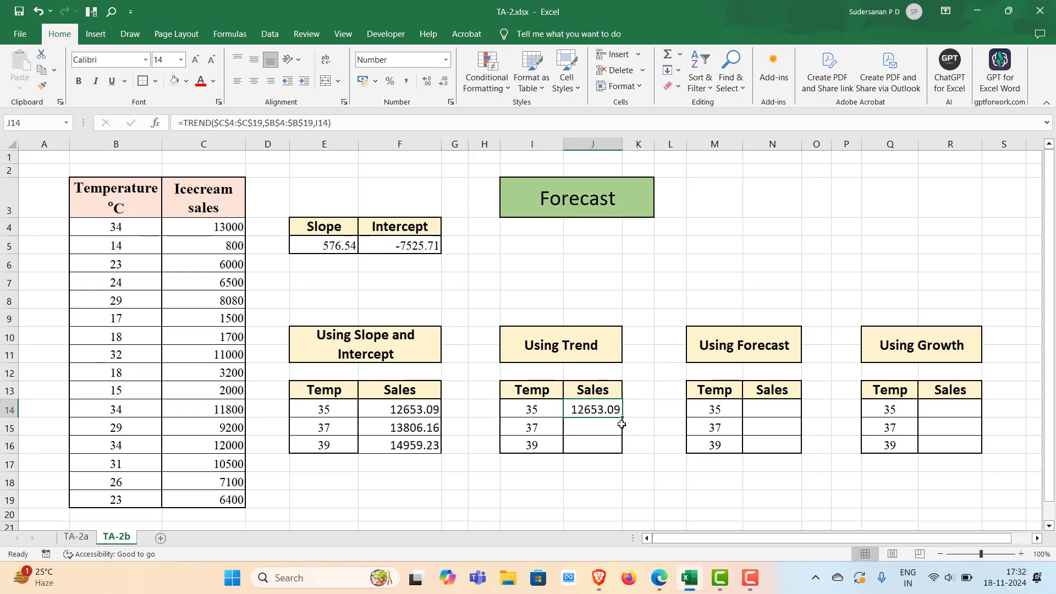
double_click(623, 417)
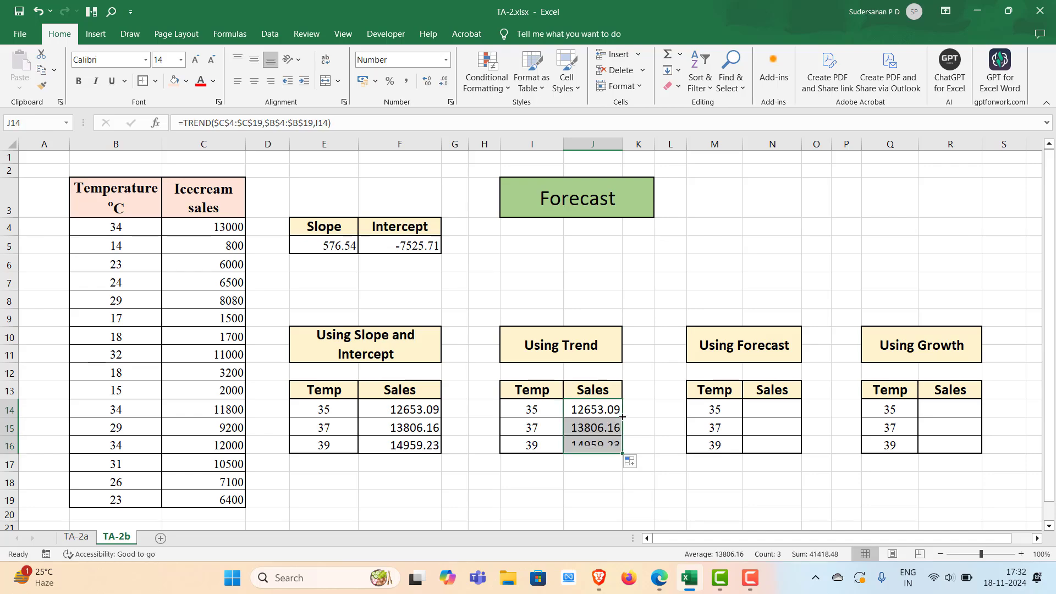
Enter =FORECAST.LINEAR(M14,$C$4:$C$19,$B$4:$B$19) in N14 to forecast sales for the 35 °C temperature
double_click(757, 408)
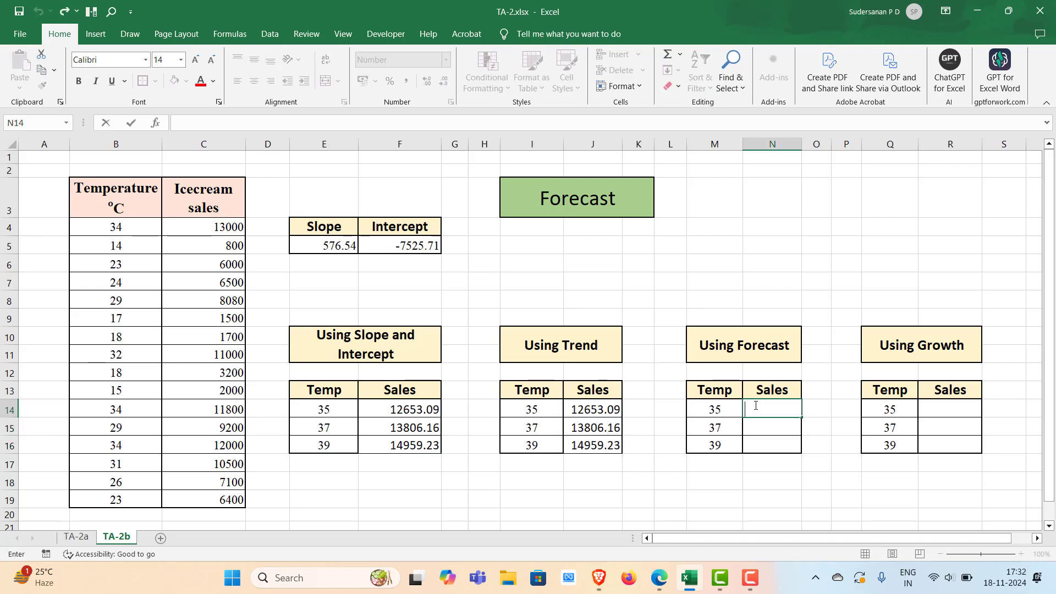
type("=for")
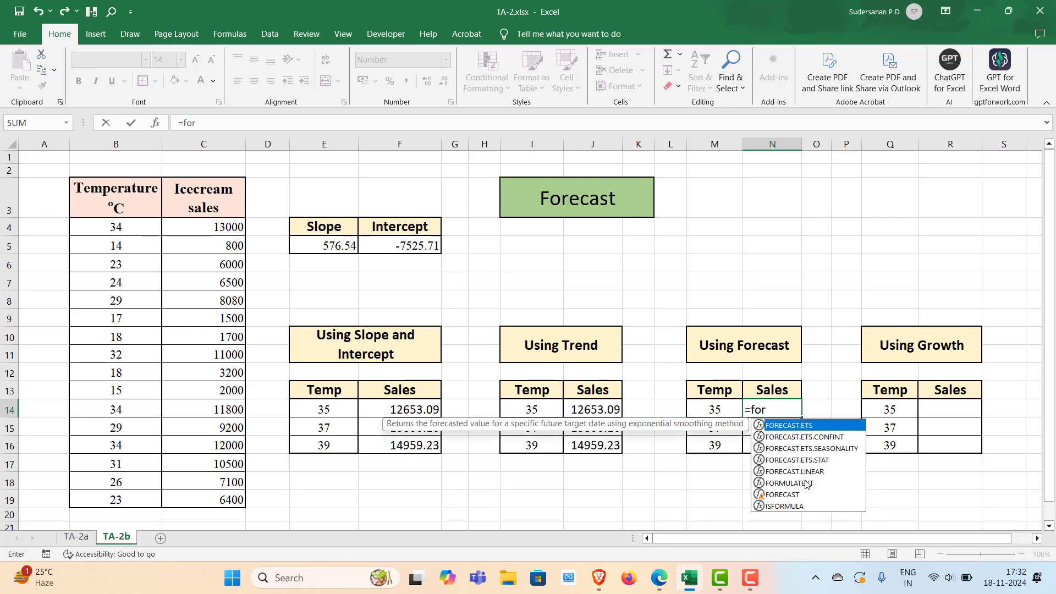
double_click(804, 472)
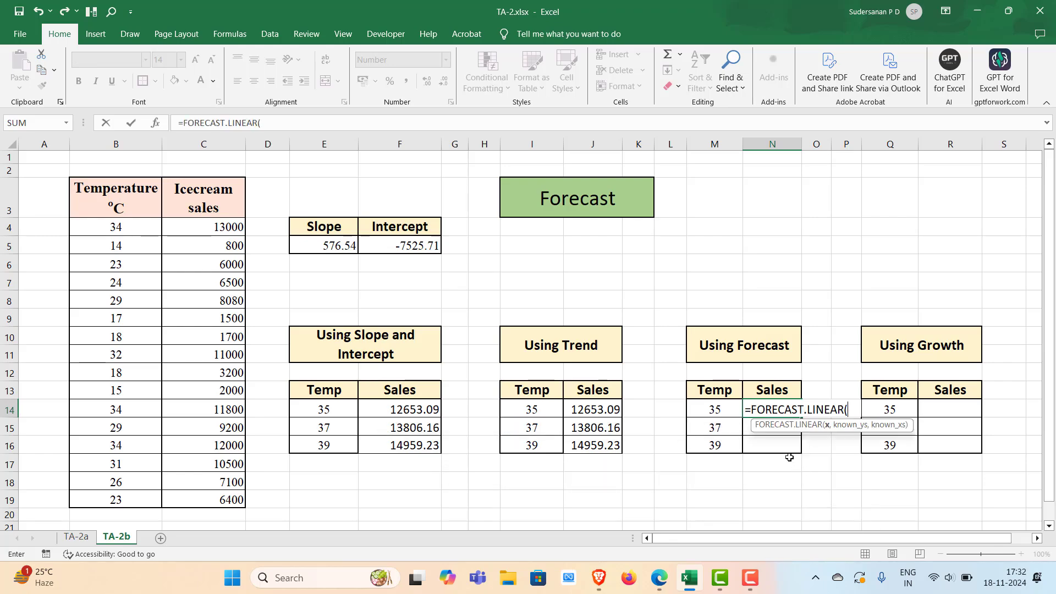
left_click(720, 410)
type(",")
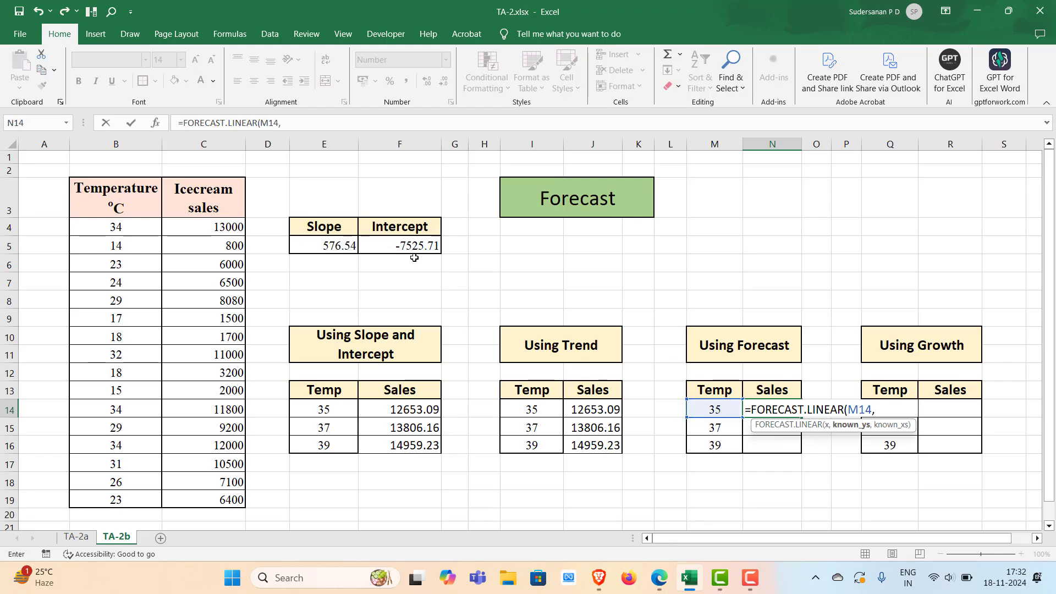
left_click_drag(200, 227, 212, 494)
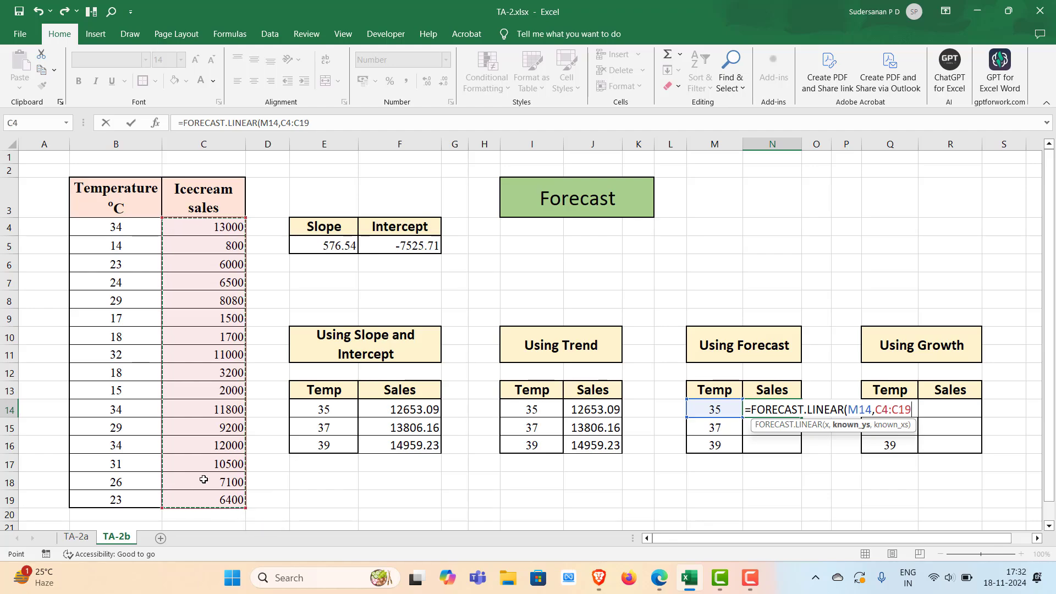
key("F4")
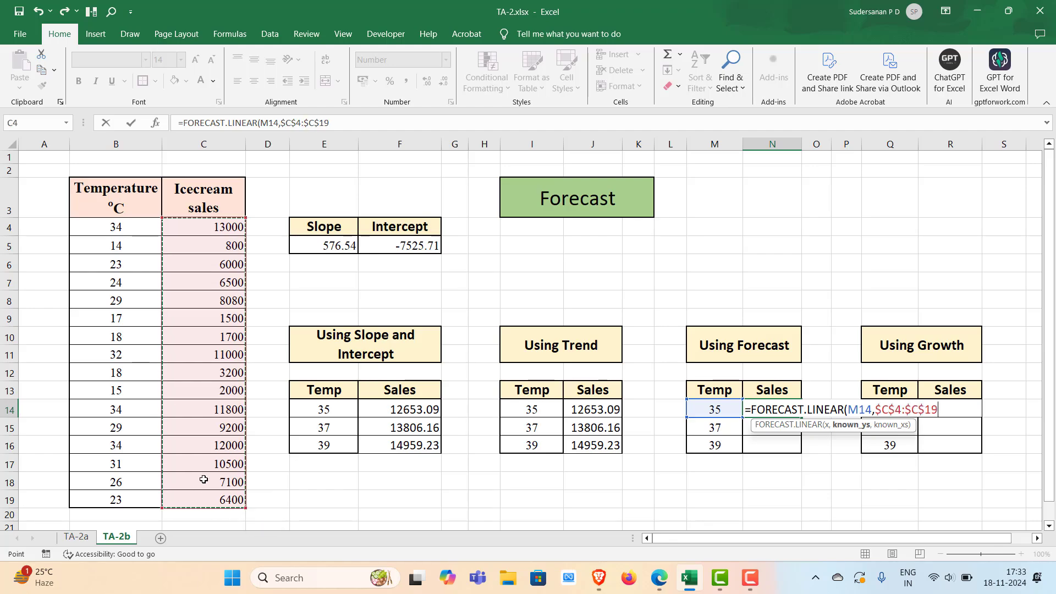
type(",")
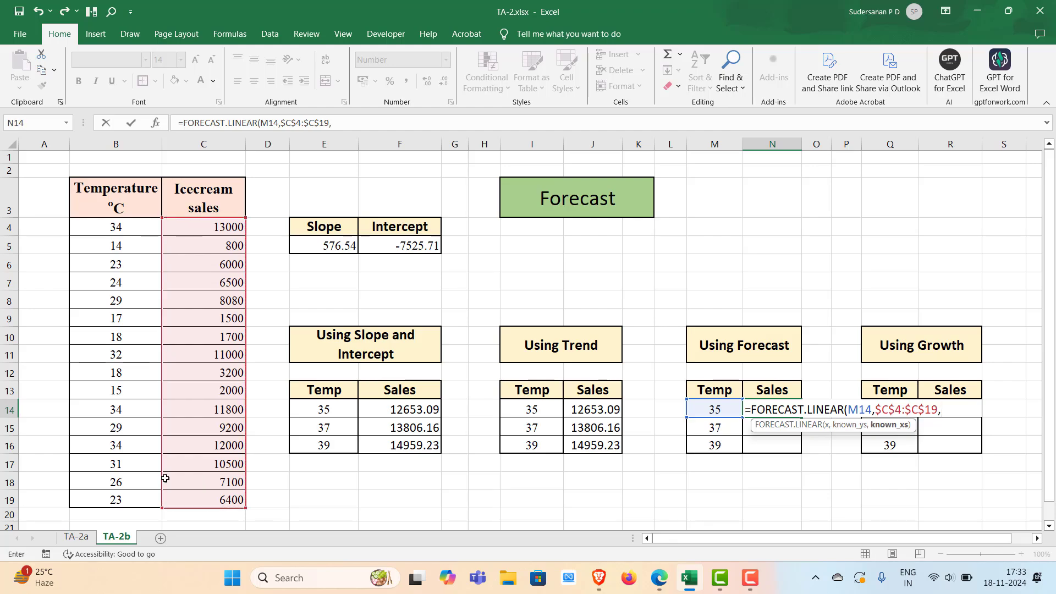
left_click_drag(116, 231, 110, 501)
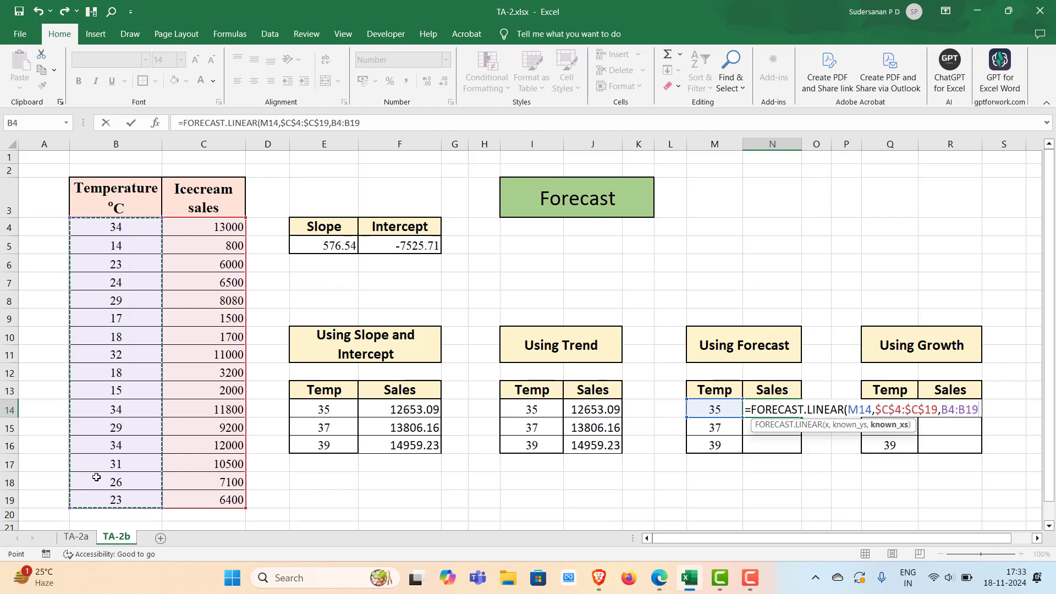
key("F4")
type(")")
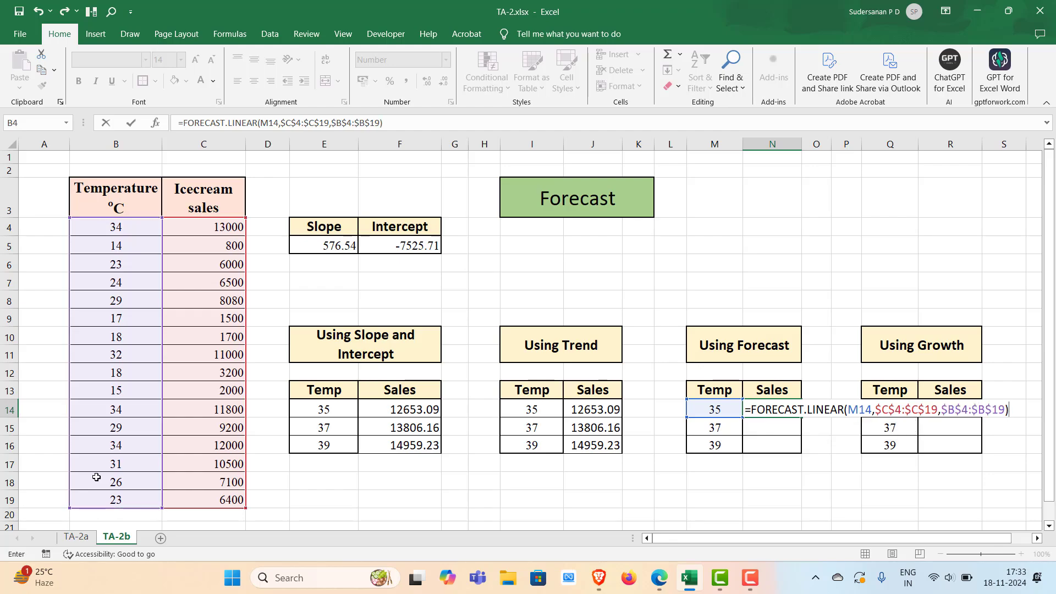
key("Return")
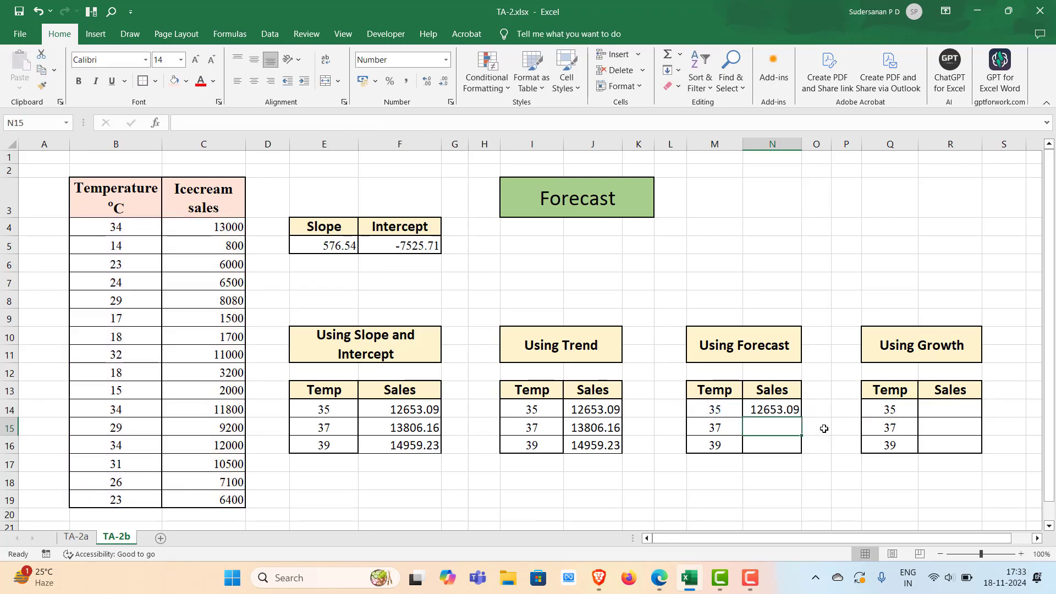
Fill the N14 forecast formula down to N16
left_click(793, 411)
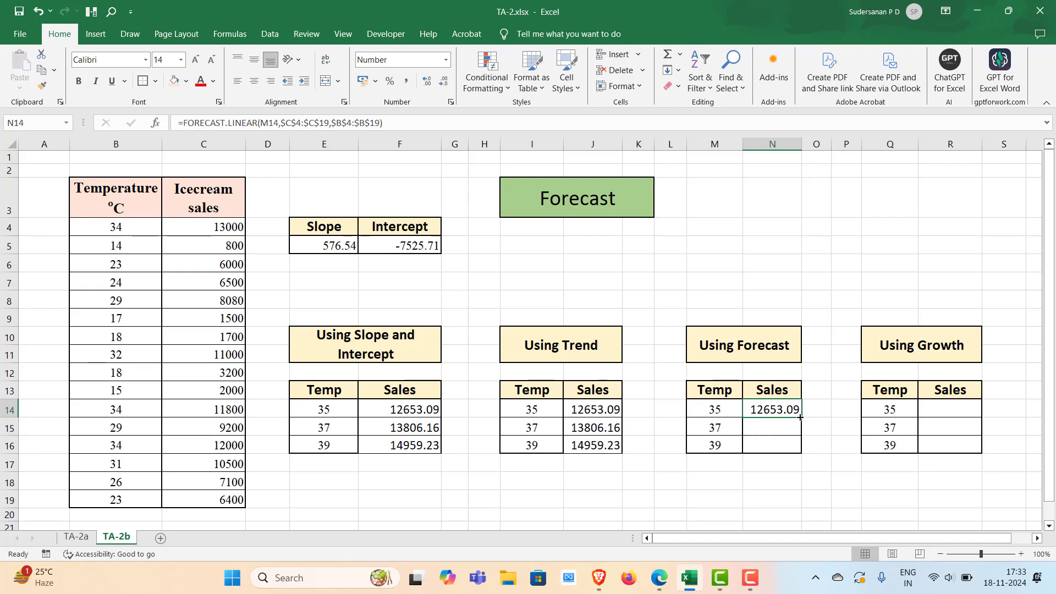
left_click_drag(800, 417, 801, 450)
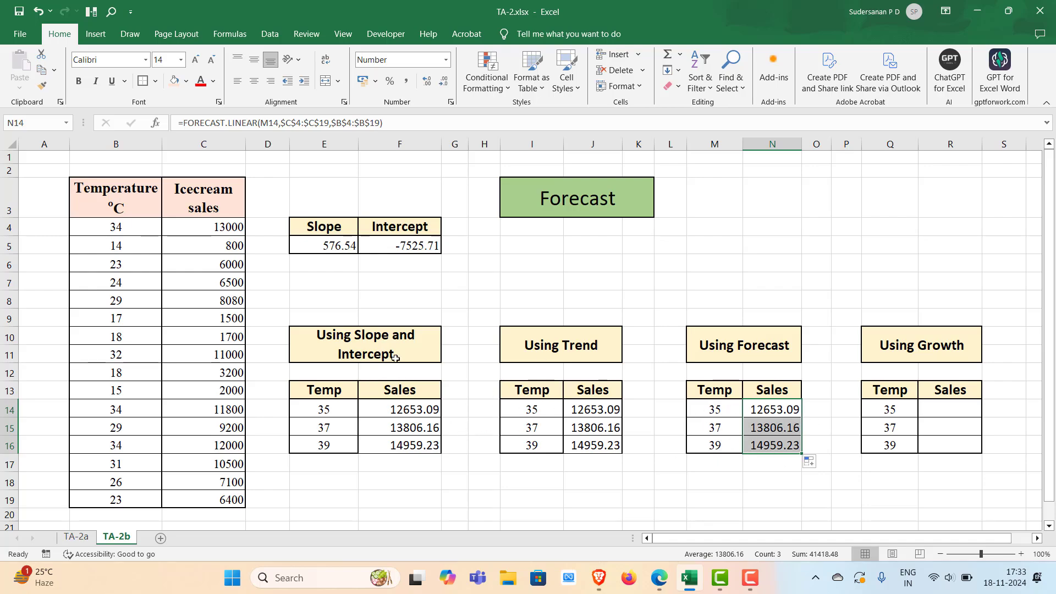
left_click(843, 492)
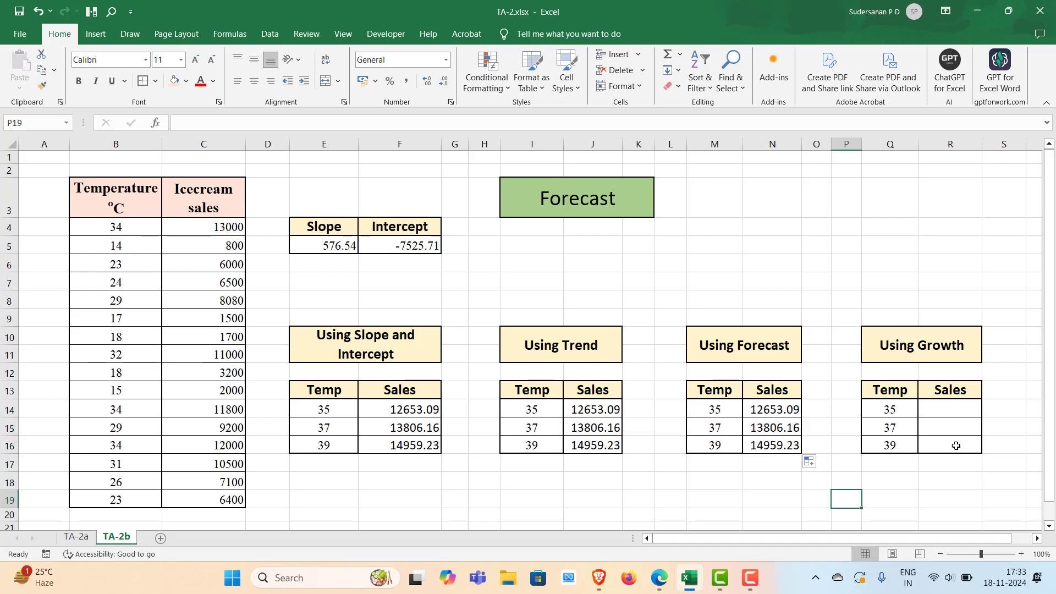
Enter =GROWTH($C$4:$C$19,$B$4:$B$19,Q14) in R14 and fill it down to R16
double_click(937, 407)
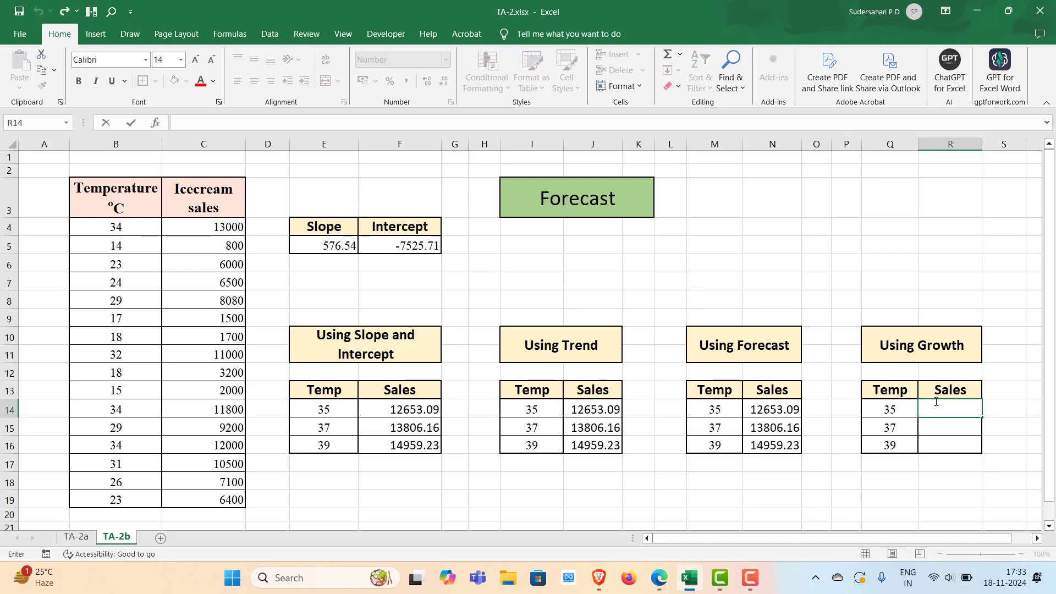
type("=")
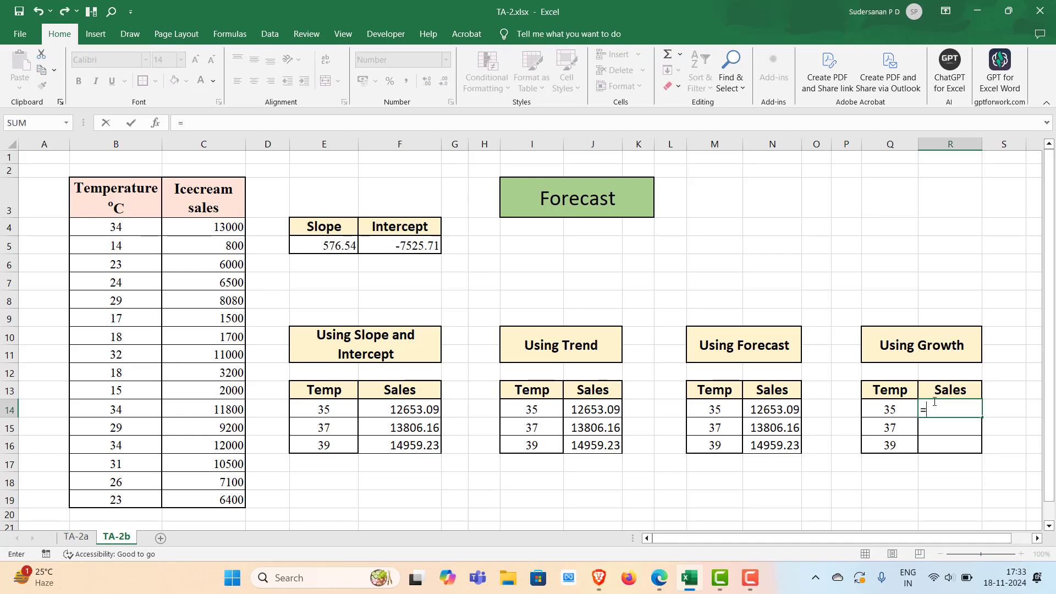
type("gro")
key("Tab")
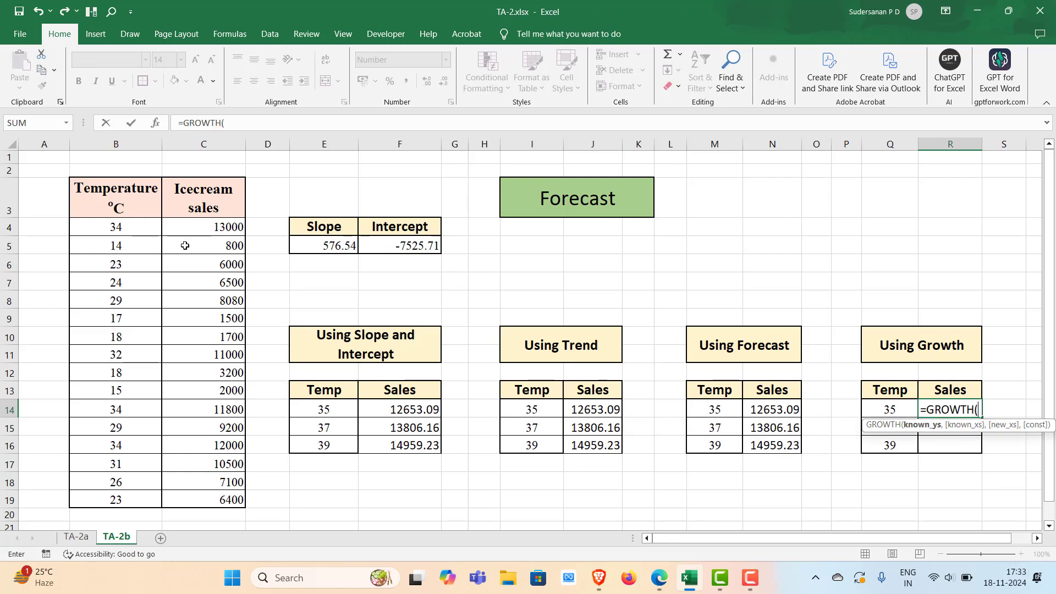
left_click_drag(193, 228, 200, 499)
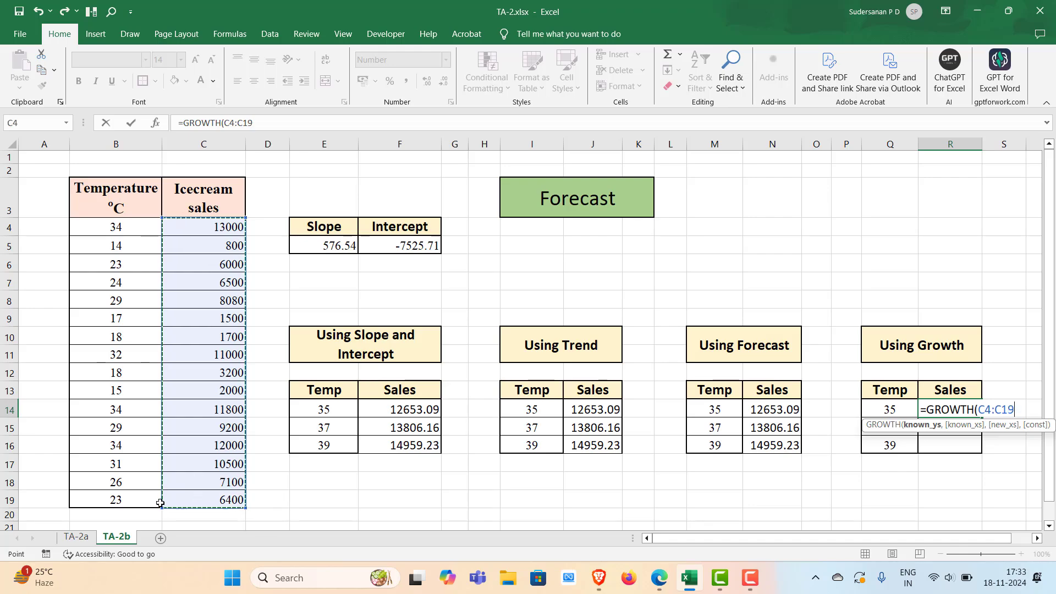
key("F4")
type(",")
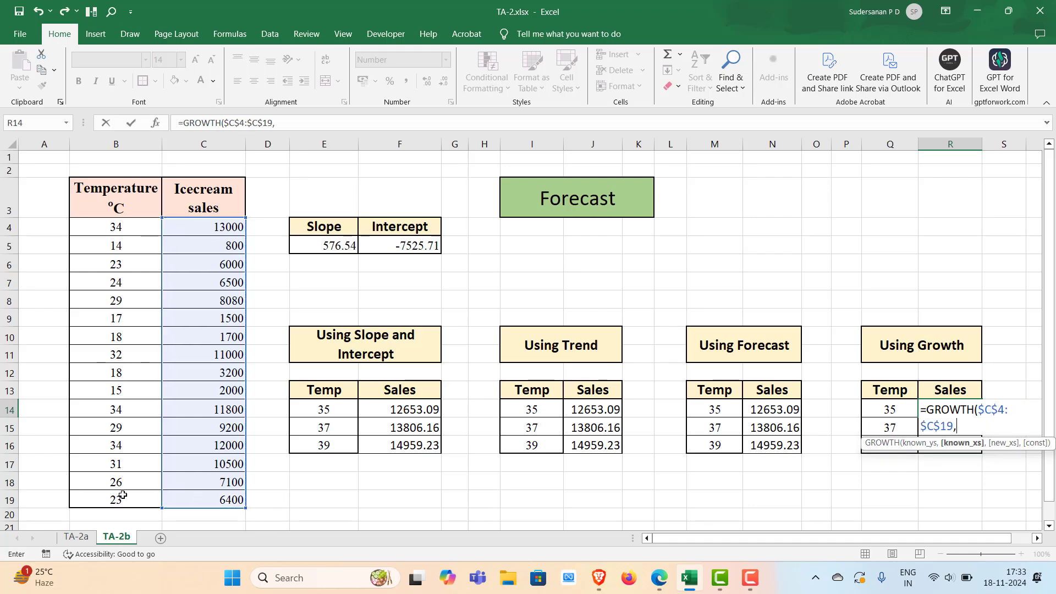
left_click_drag(103, 228, 110, 494)
key("F4")
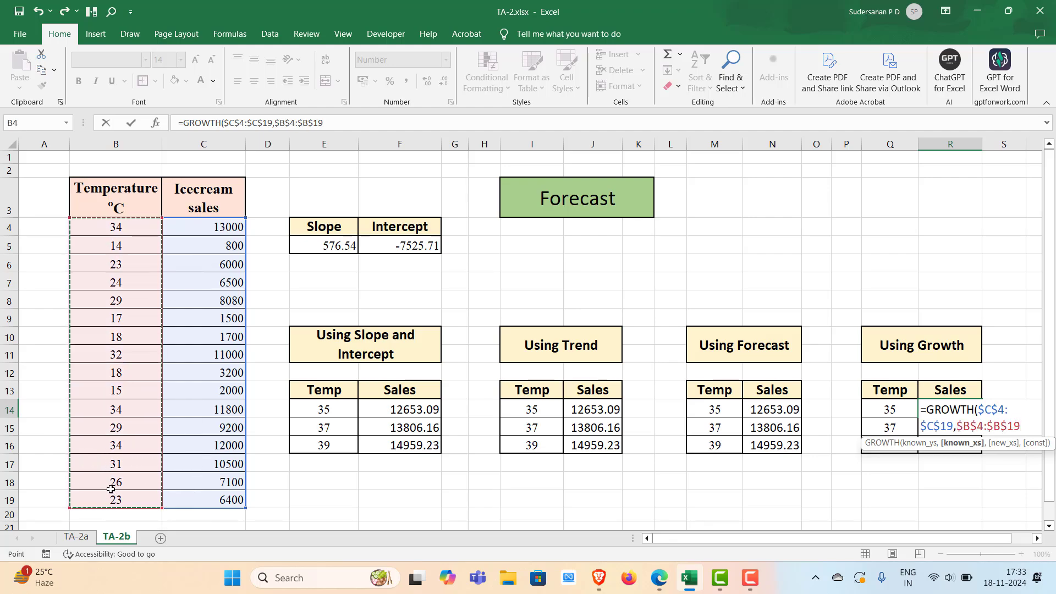
type(",")
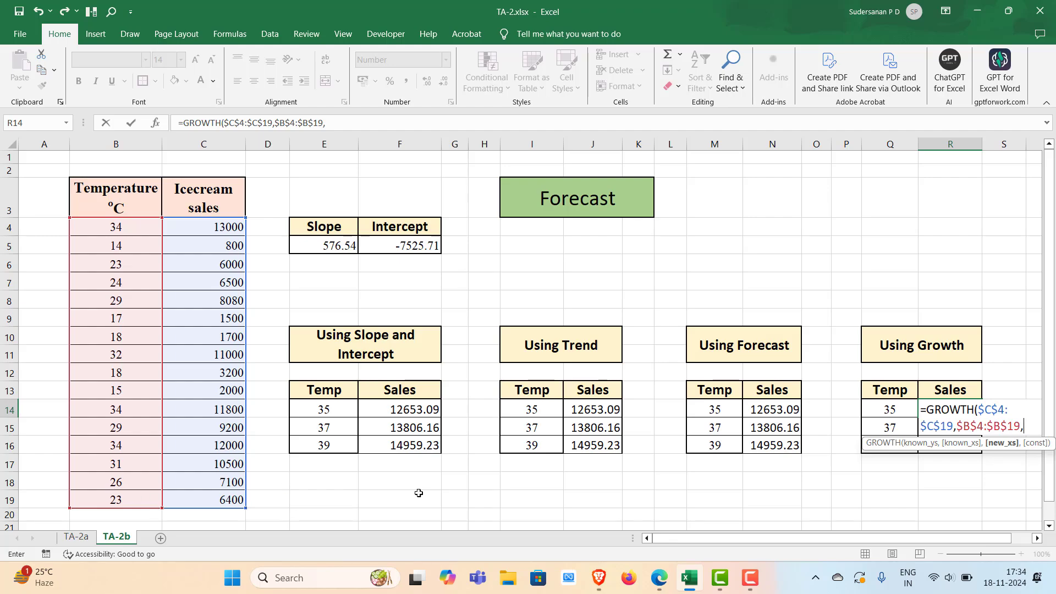
left_click(881, 411)
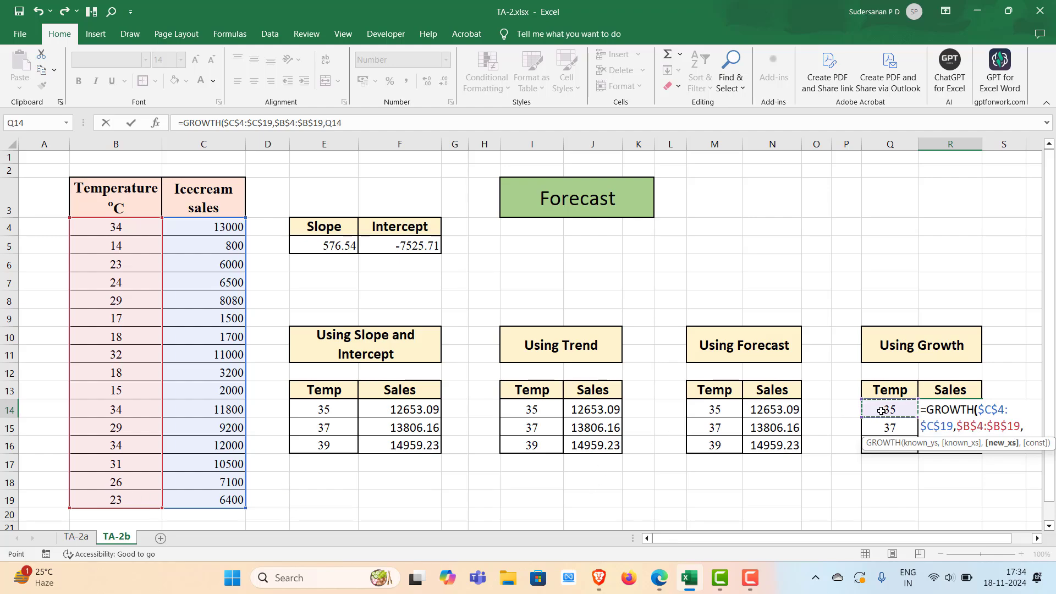
type(")")
key("Return")
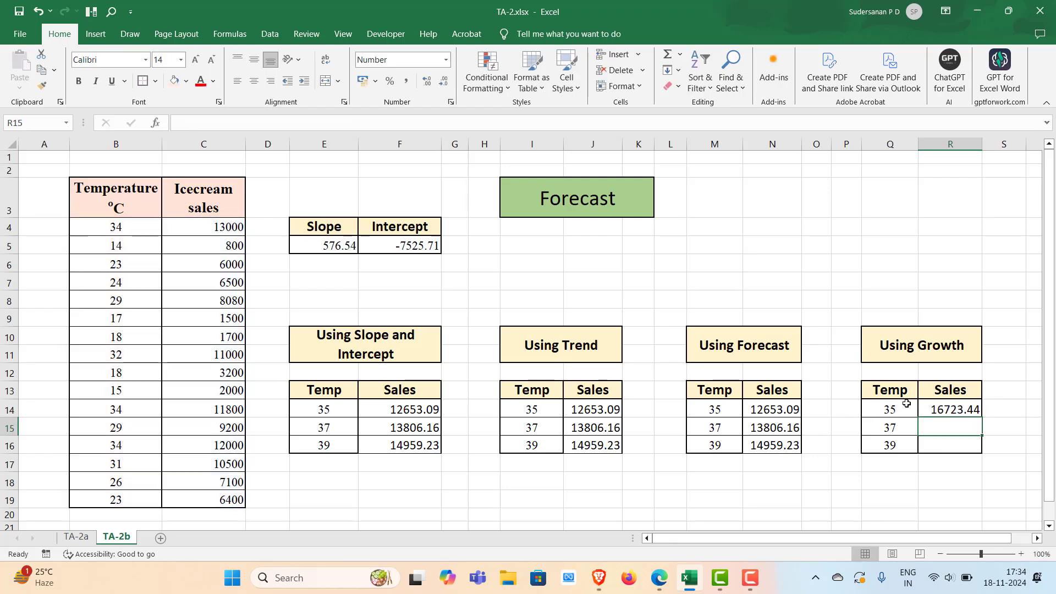
left_click(974, 413)
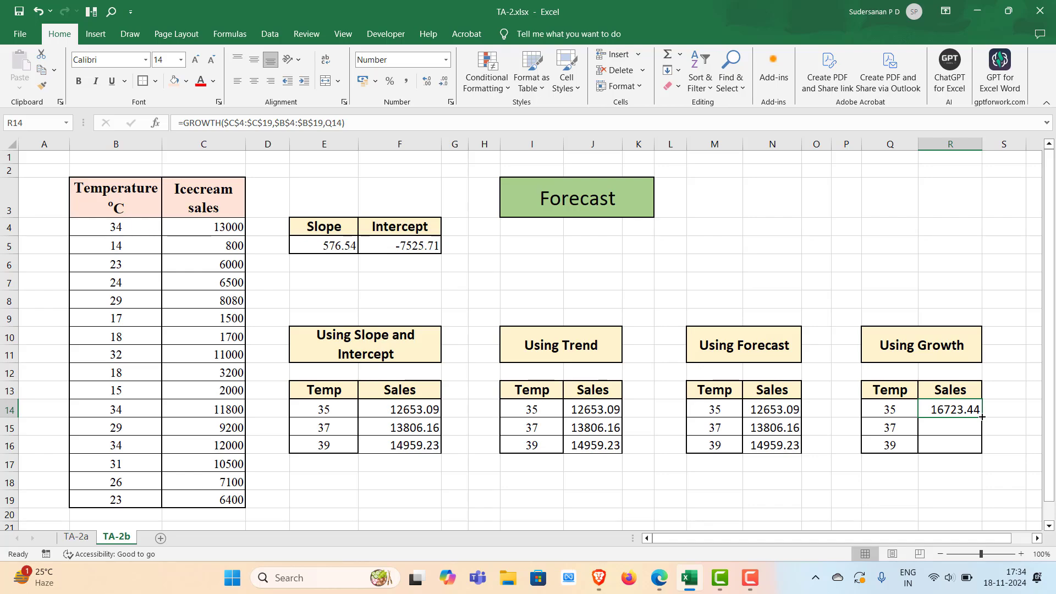
double_click(982, 416)
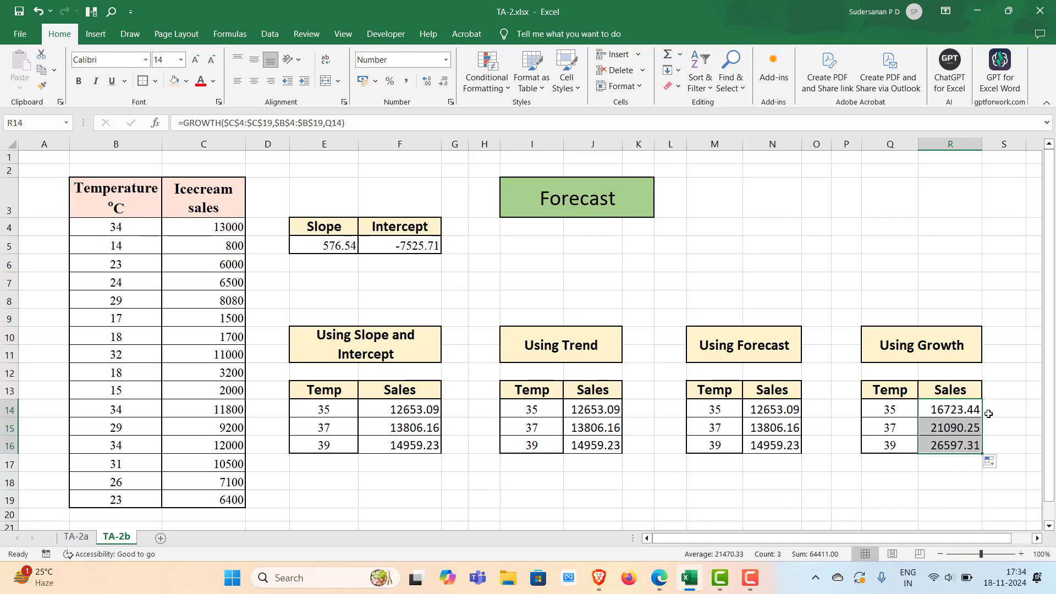